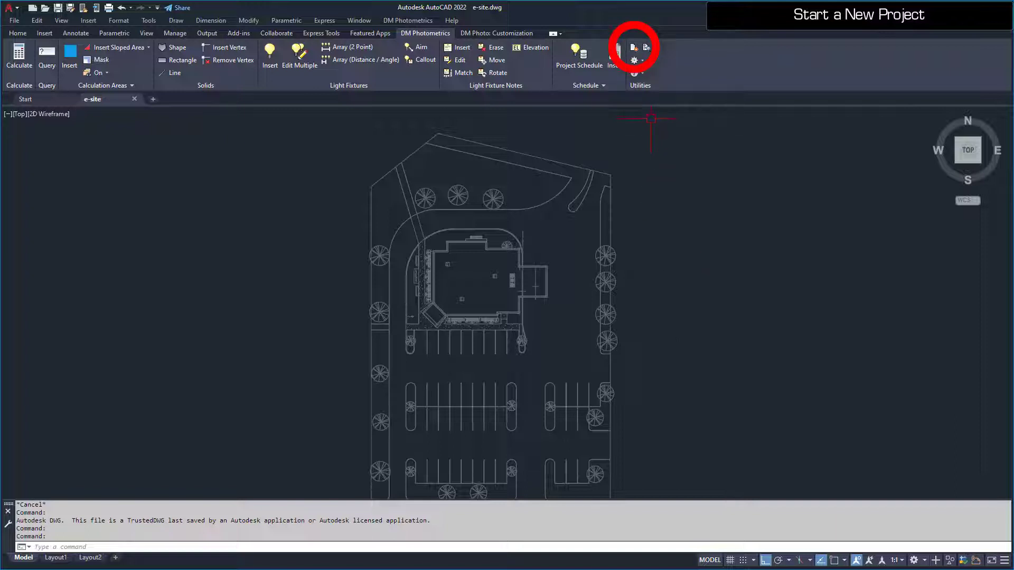
Step: Start a new photometrics project using the Imperial – Foot Base Unit standards database
{"action": "left_click", "coordinate": [634, 48]}
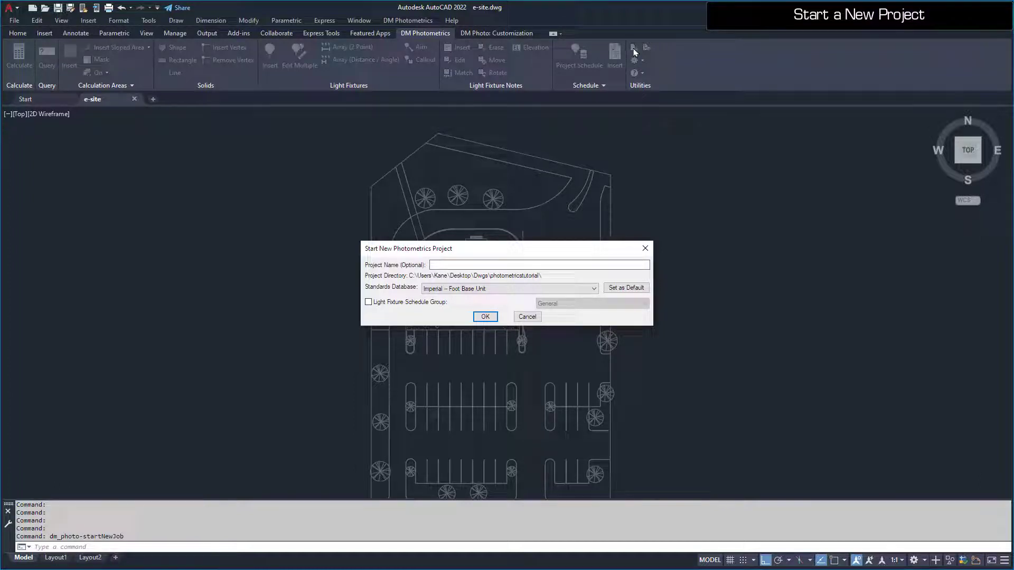
{"action": "key", "text": "Return"}
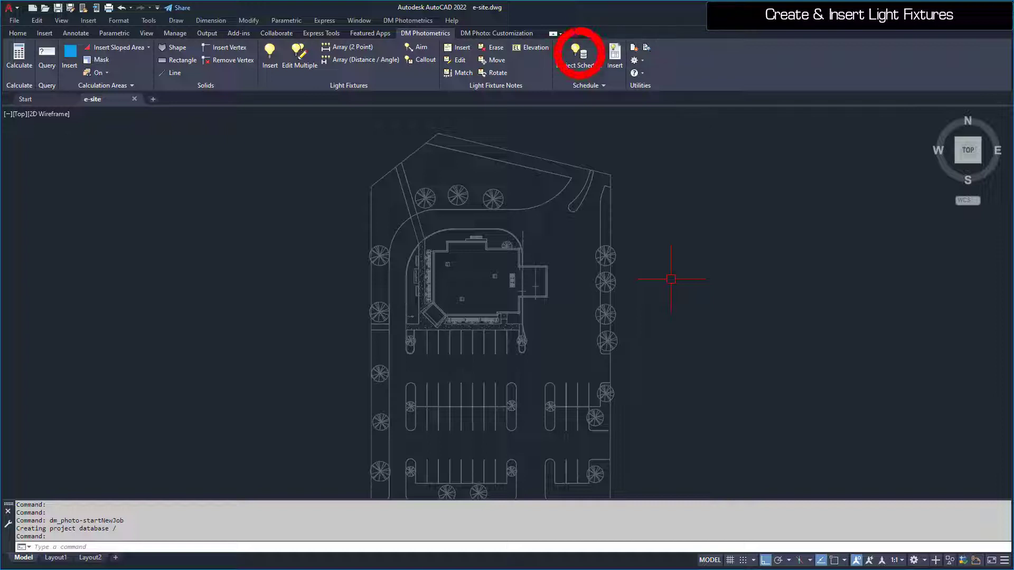
Step: Create light fixture W in the project schedule and assign it the Round Wall Mounted (Small) block
{"action": "left_click", "coordinate": [582, 55]}
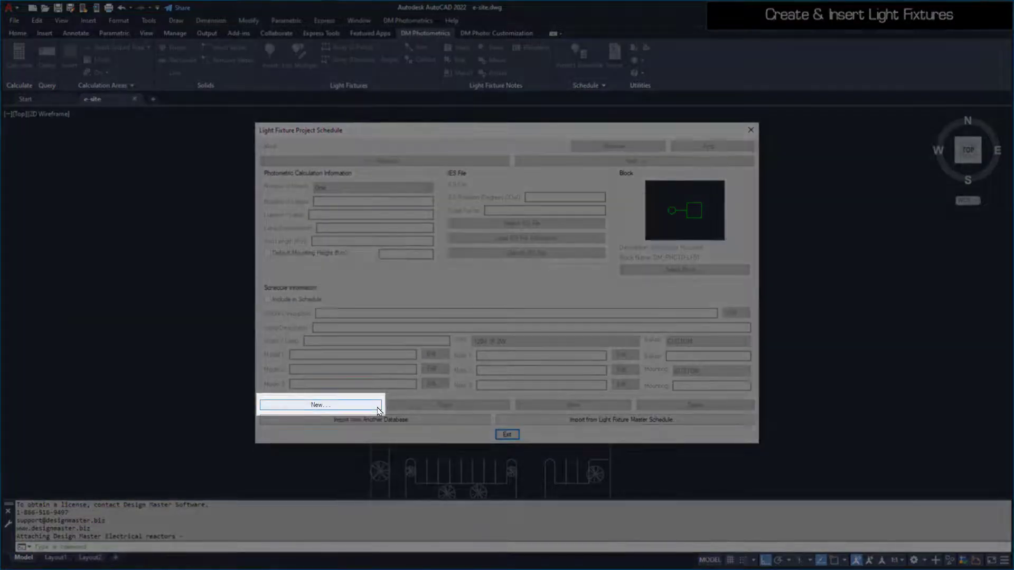
{"action": "left_click", "coordinate": [377, 408]}
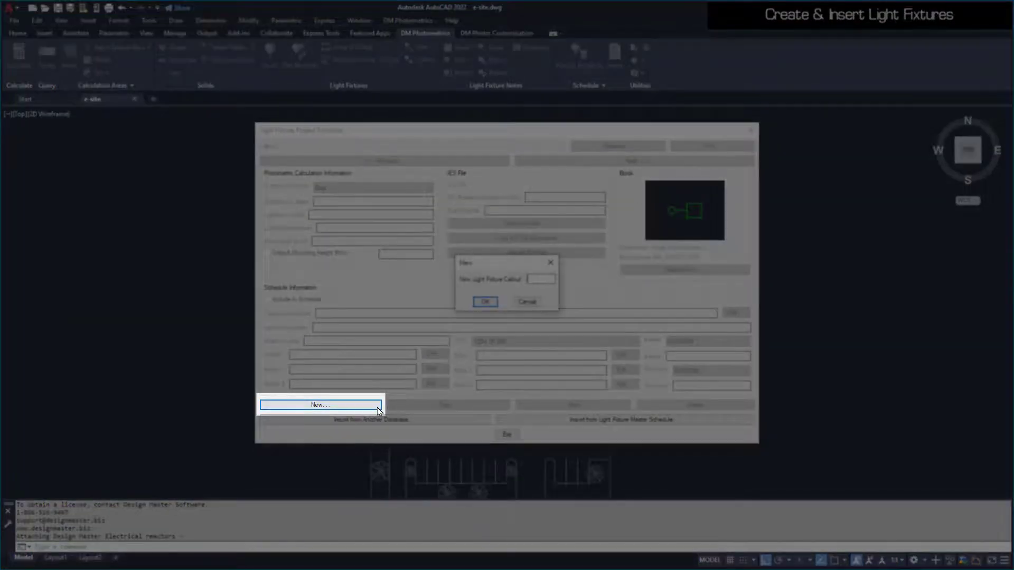
{"action": "type", "text": "W"}
{"action": "key", "text": "Return"}
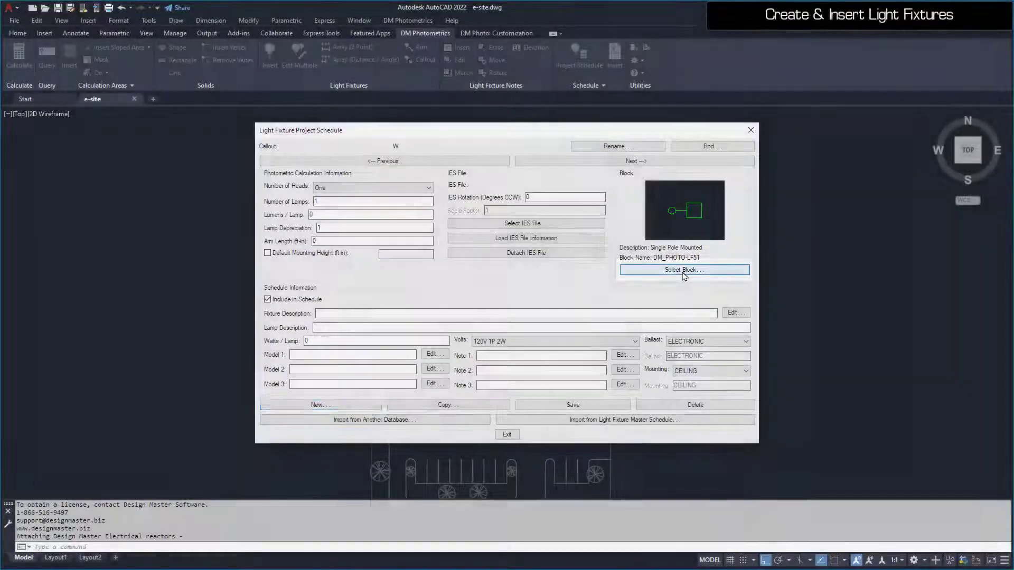
{"action": "left_click", "coordinate": [684, 271]}
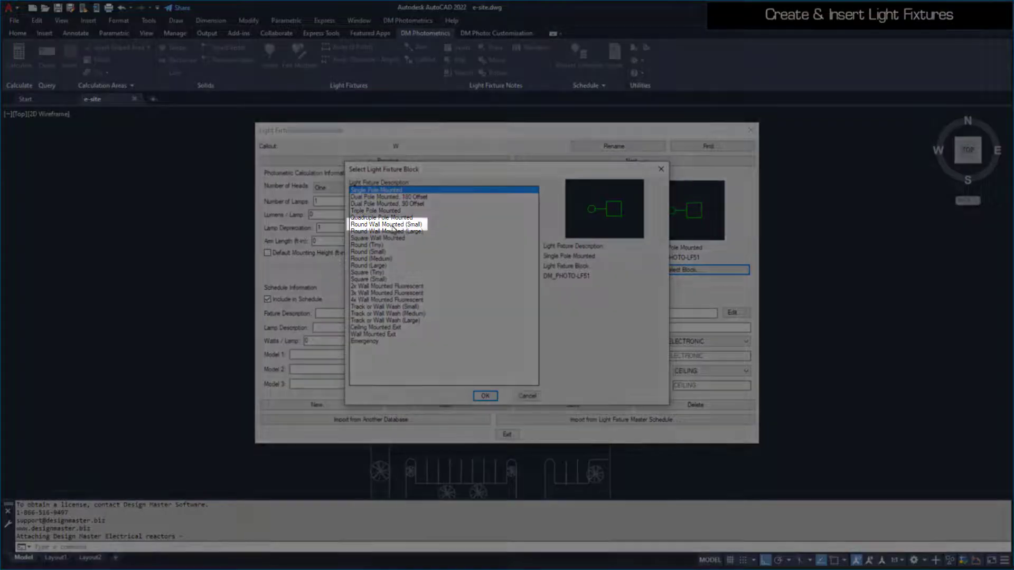
{"action": "left_click", "coordinate": [393, 226]}
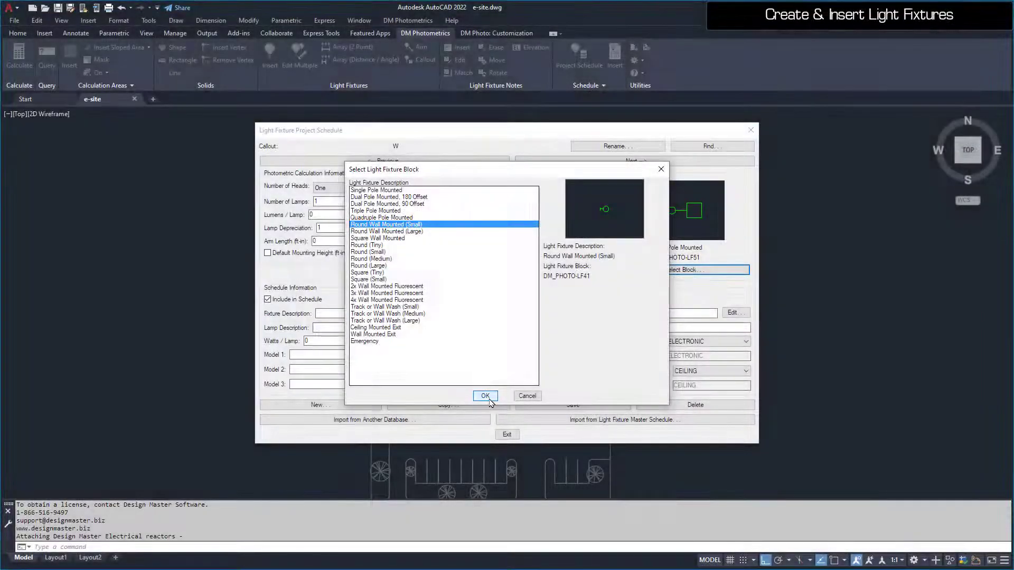
{"action": "left_click", "coordinate": [485, 396]}
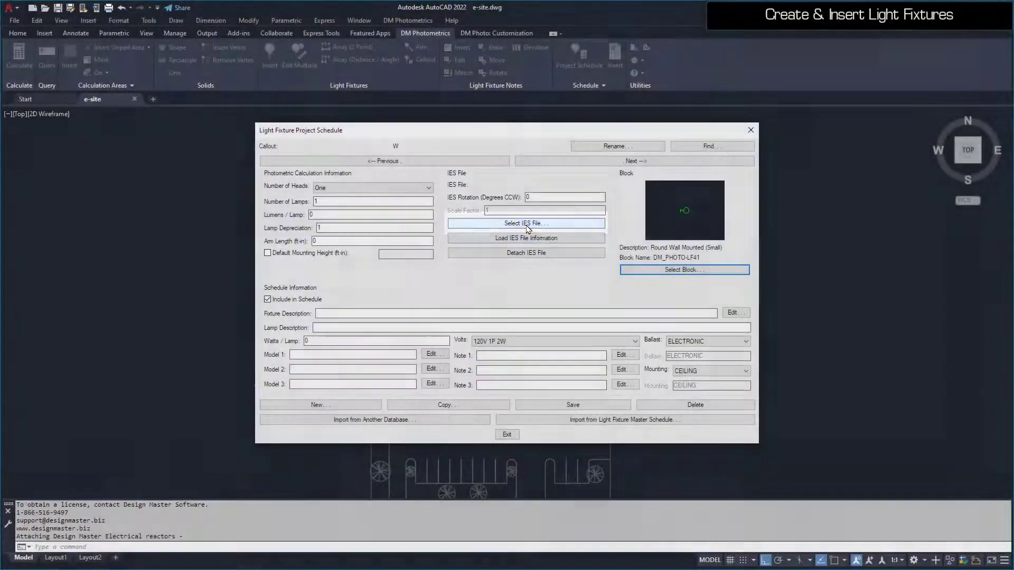
Step: Attach wall-mounted-light.ies to fixture W and load its information into the schedule entry
{"action": "left_click", "coordinate": [527, 226]}
{"action": "left_click", "coordinate": [460, 237]}
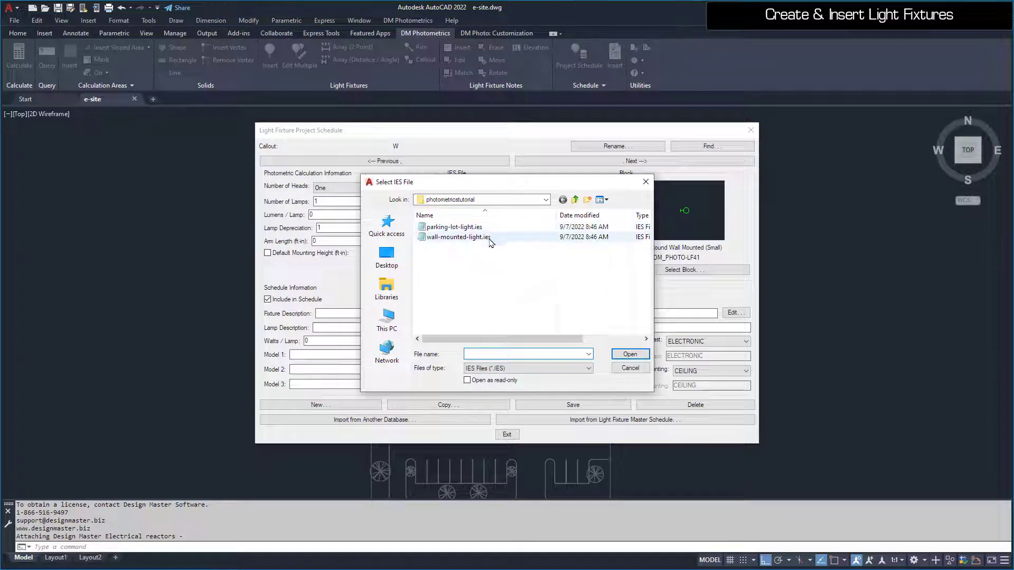
{"action": "double_click", "coordinate": [460, 238]}
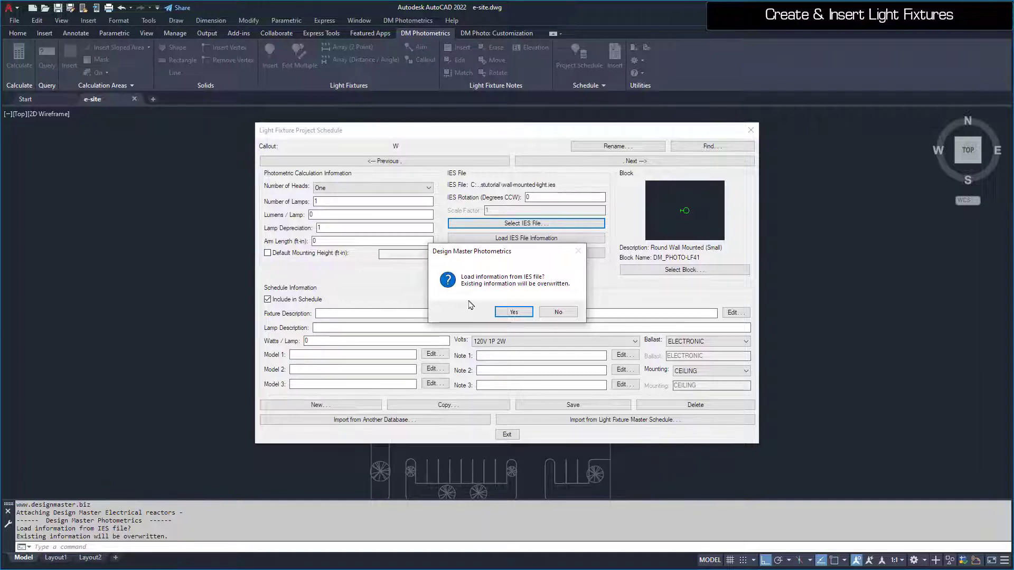
{"action": "left_click", "coordinate": [501, 312]}
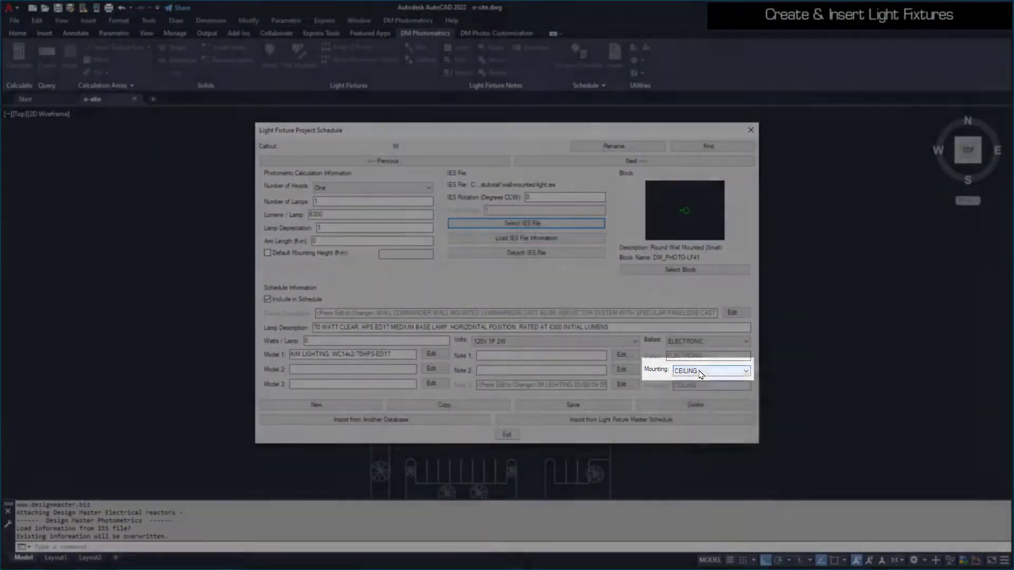
Step: Set fixture W's mounting to WALL and save the fixture
{"action": "left_click", "coordinate": [710, 370]}
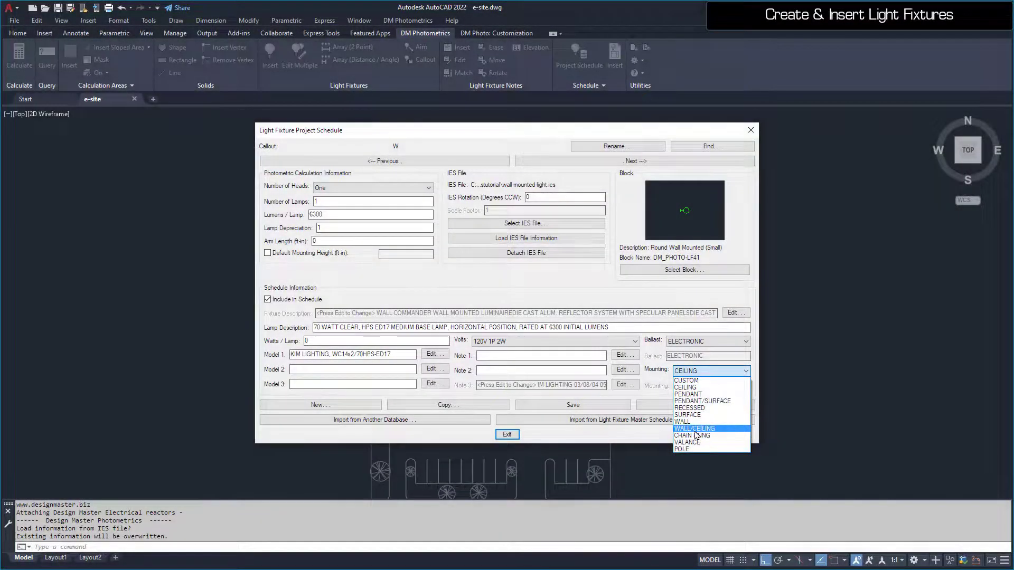
{"action": "left_click", "coordinate": [694, 422]}
{"action": "left_click", "coordinate": [603, 408]}
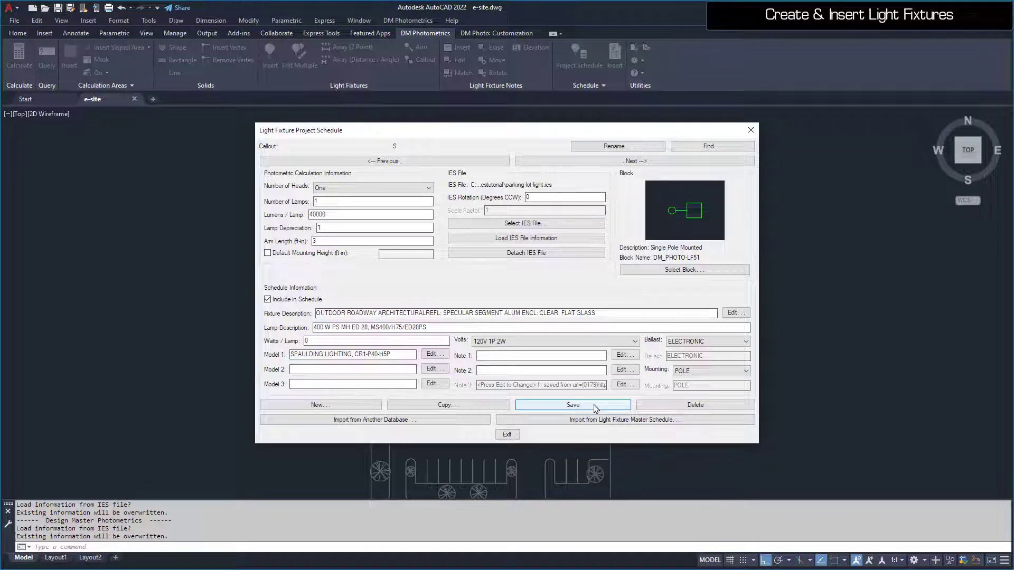
Step: Copy fixture S as new fixture D and assign it the Dual Pole Mounted, 180 Offset block
{"action": "left_click", "coordinate": [496, 406]}
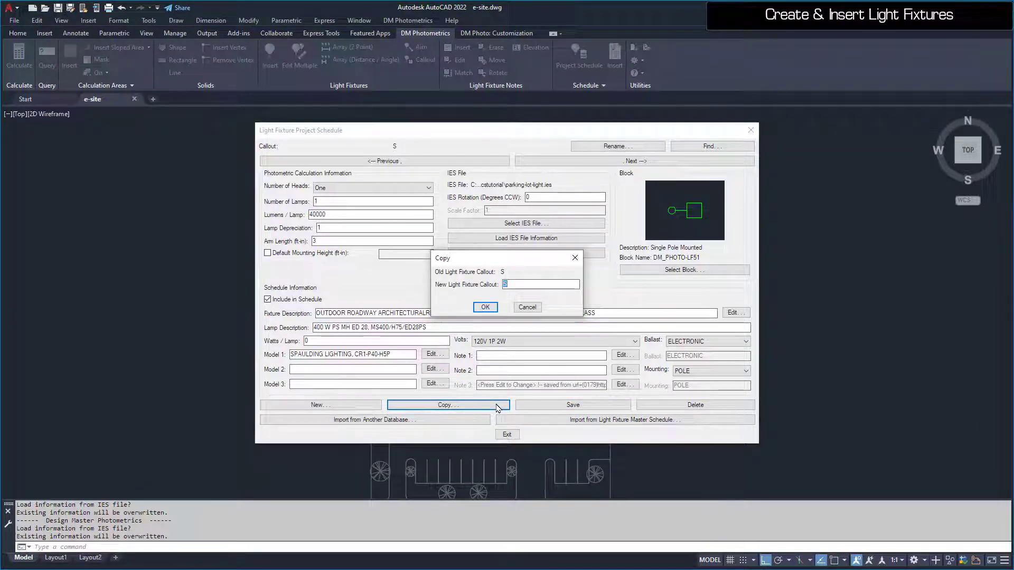
{"action": "type", "text": "D"}
{"action": "key", "text": "Return"}
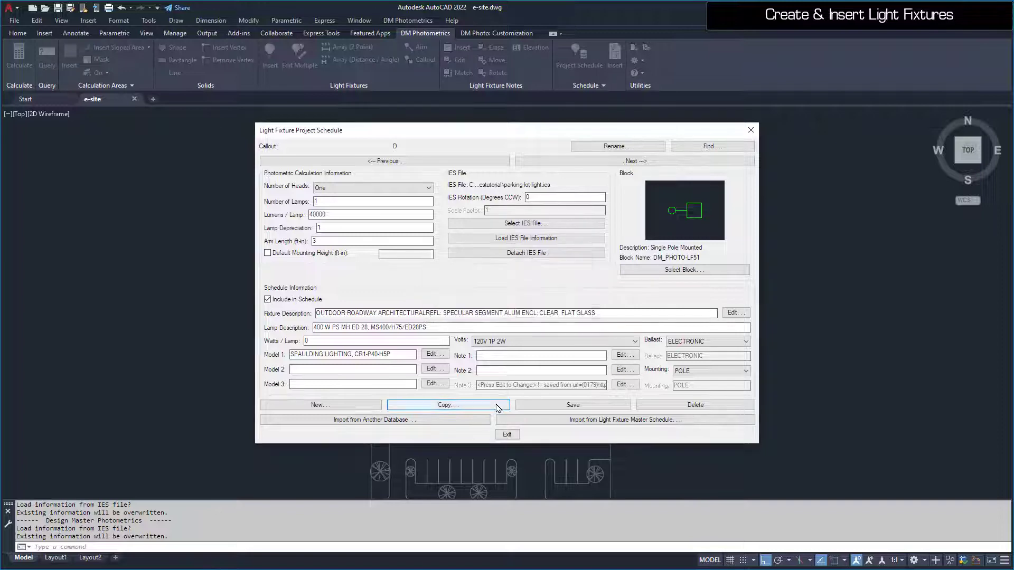
{"action": "left_click", "coordinate": [659, 270]}
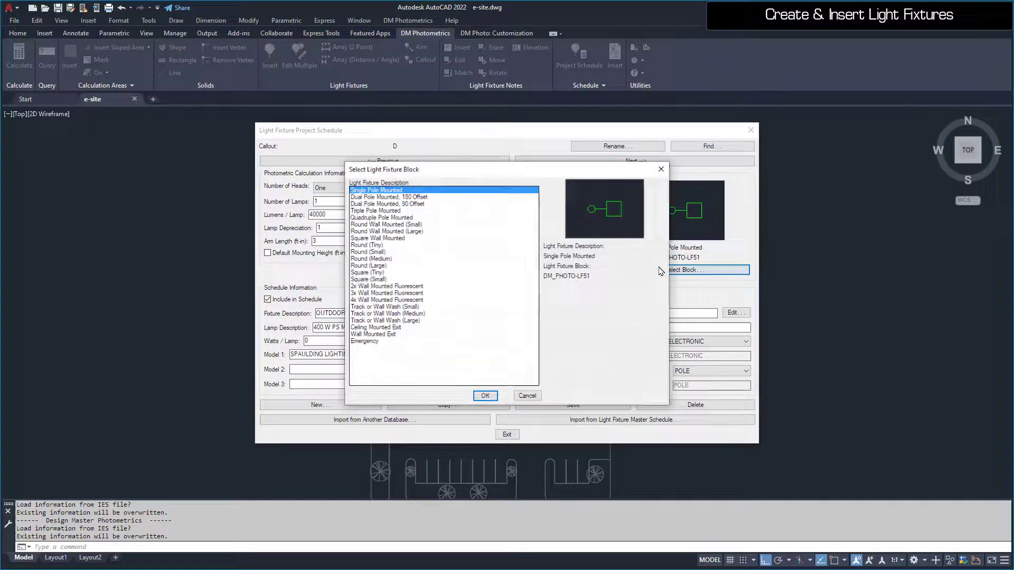
{"action": "left_click", "coordinate": [413, 197]}
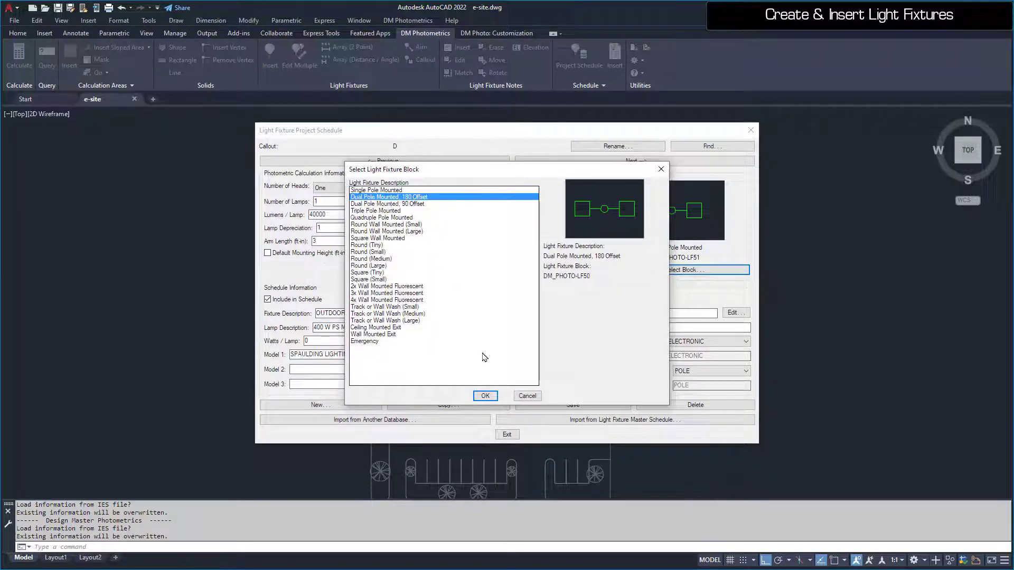
{"action": "left_click", "coordinate": [485, 396]}
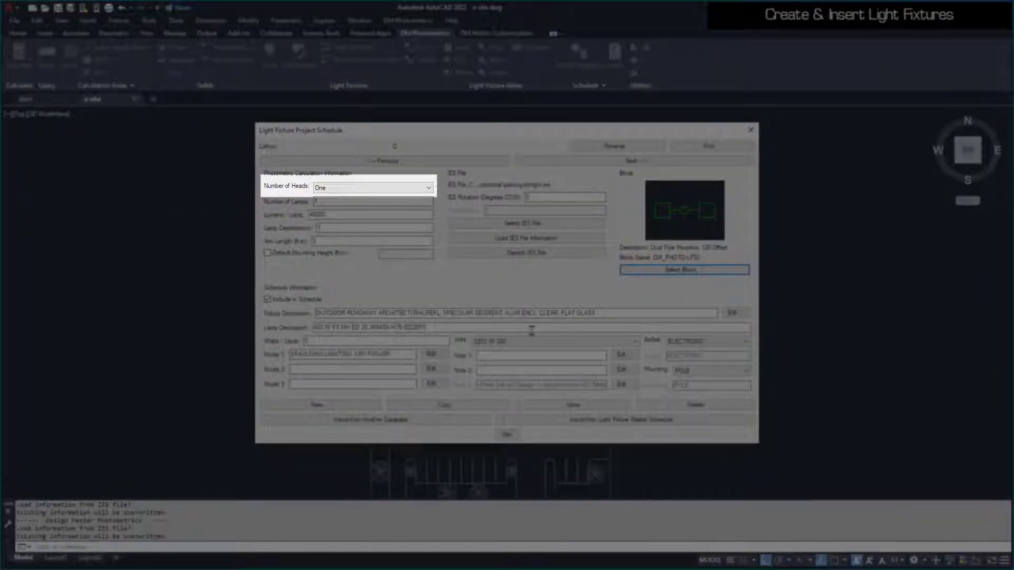
Step: Set fixture D's number of heads to Two, 180 degree offset, save it and close the project schedule
{"action": "left_click", "coordinate": [401, 188]}
{"action": "left_click", "coordinate": [364, 201]}
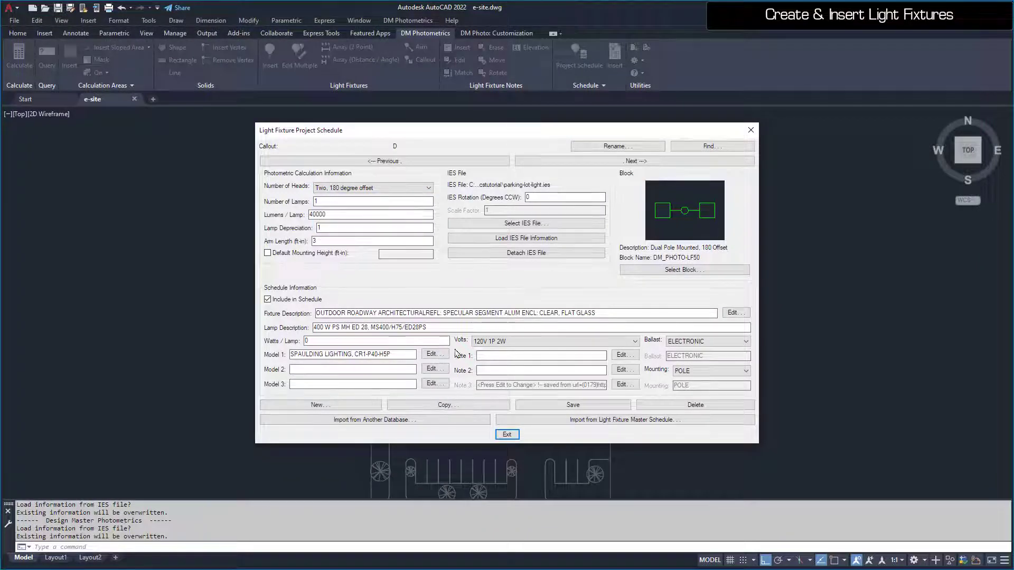
{"action": "left_click", "coordinate": [573, 405]}
{"action": "left_click", "coordinate": [507, 435]}
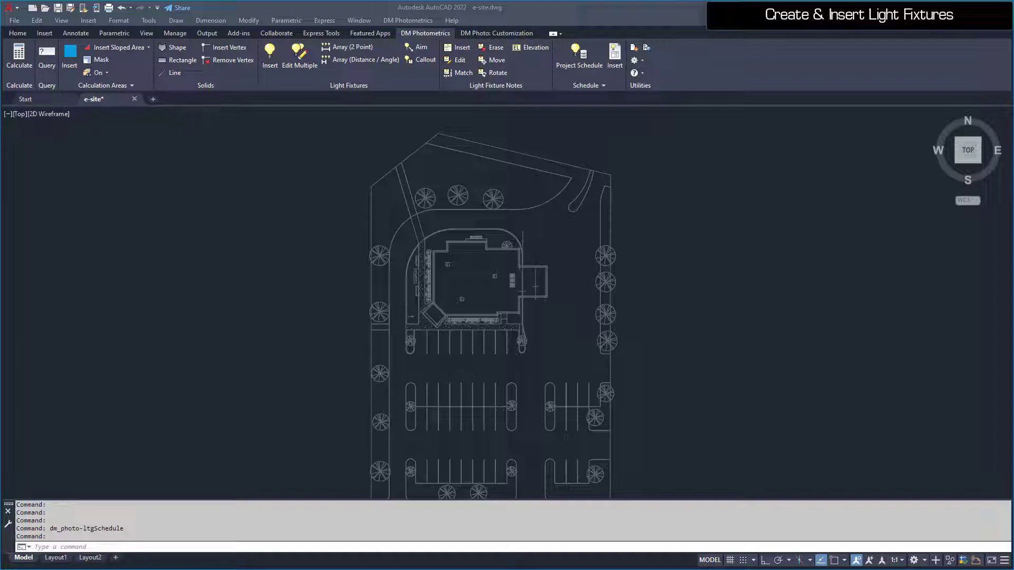
Step: Insert S pole fixtures at a 20 ft mounting height along the drive north of the building, the east edge and the parking islands
{"action": "left_click", "coordinate": [270, 53]}
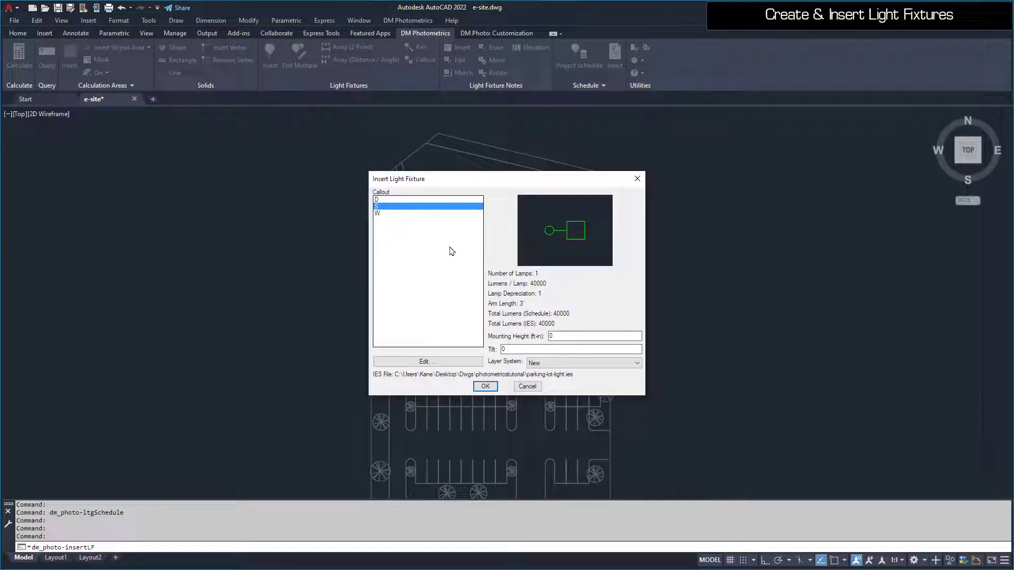
{"action": "double_click", "coordinate": [561, 336]}
{"action": "type", "text": "20"}
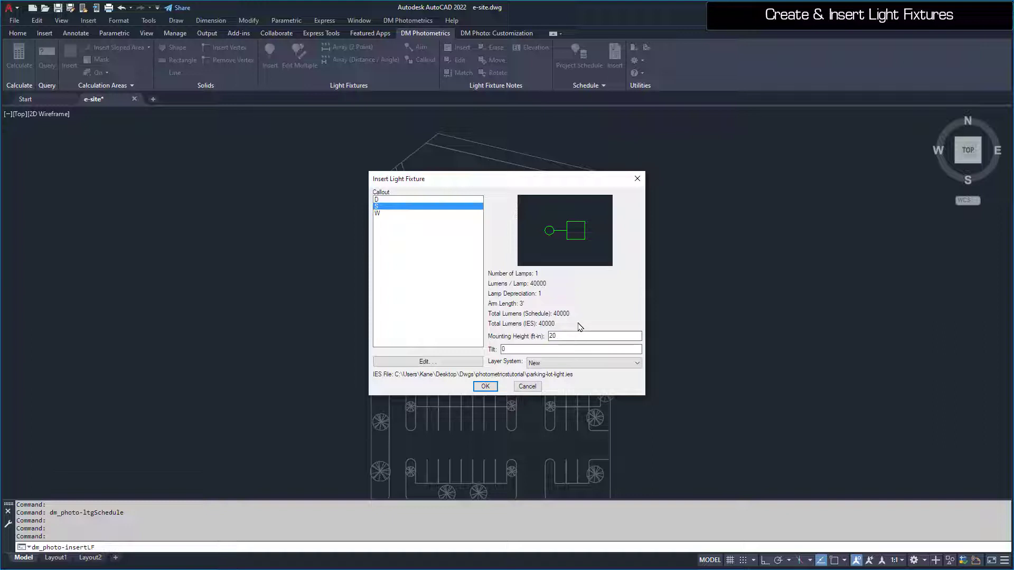
{"action": "left_click", "coordinate": [485, 387]}
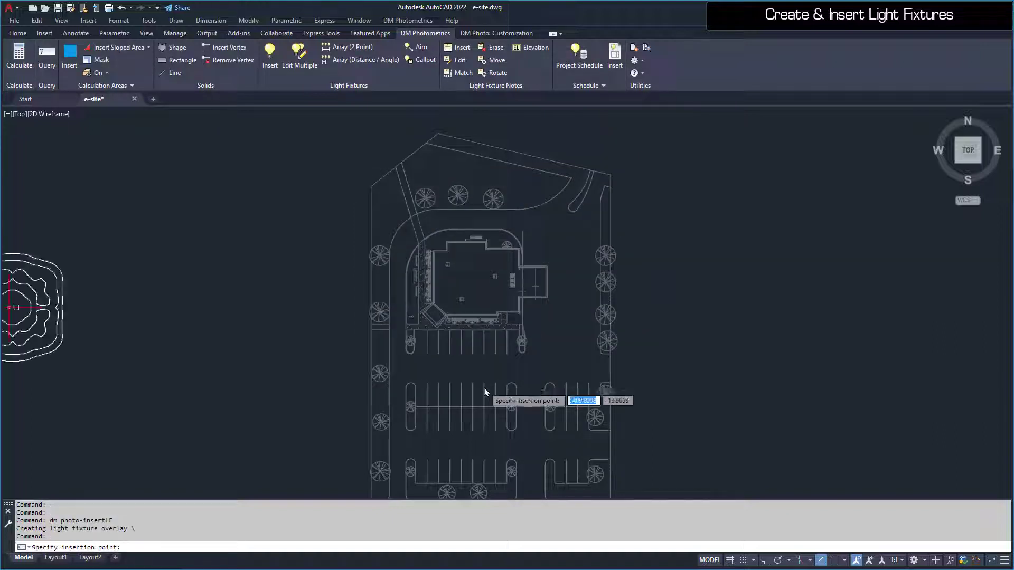
{"action": "left_click", "coordinate": [396, 228]}
{"action": "left_click", "coordinate": [406, 236]}
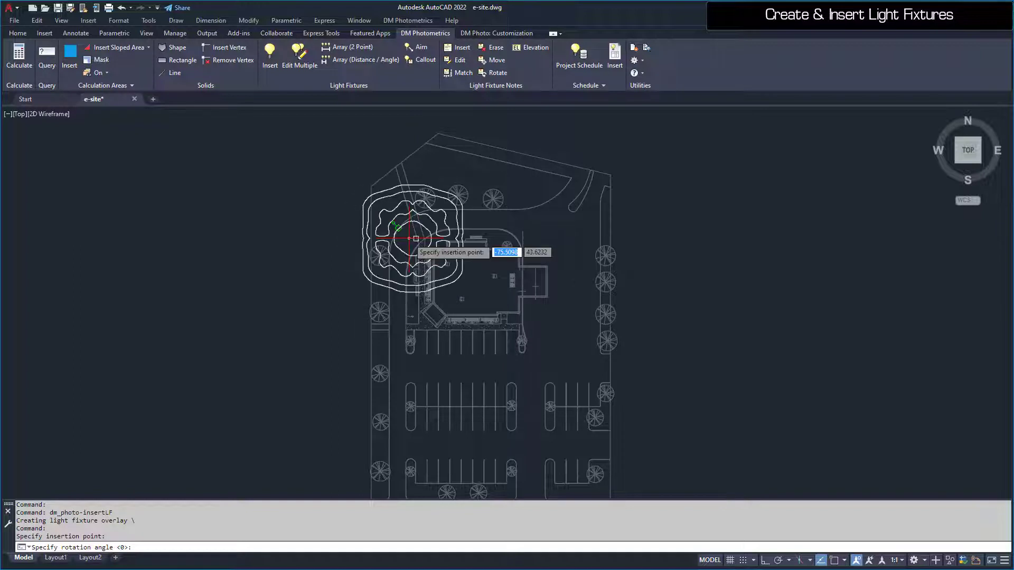
{"action": "left_click", "coordinate": [514, 208]}
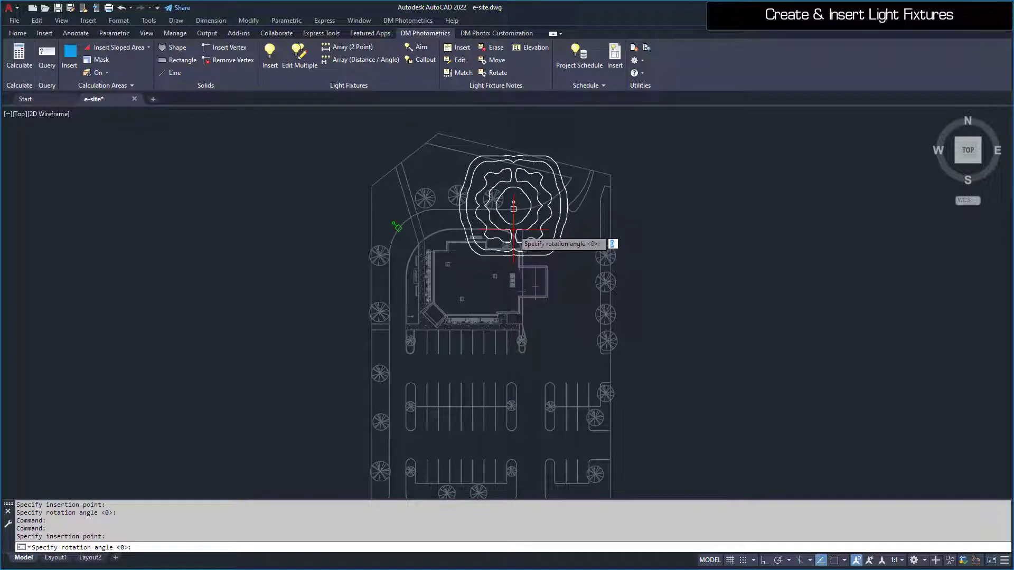
{"action": "left_click", "coordinate": [514, 229]}
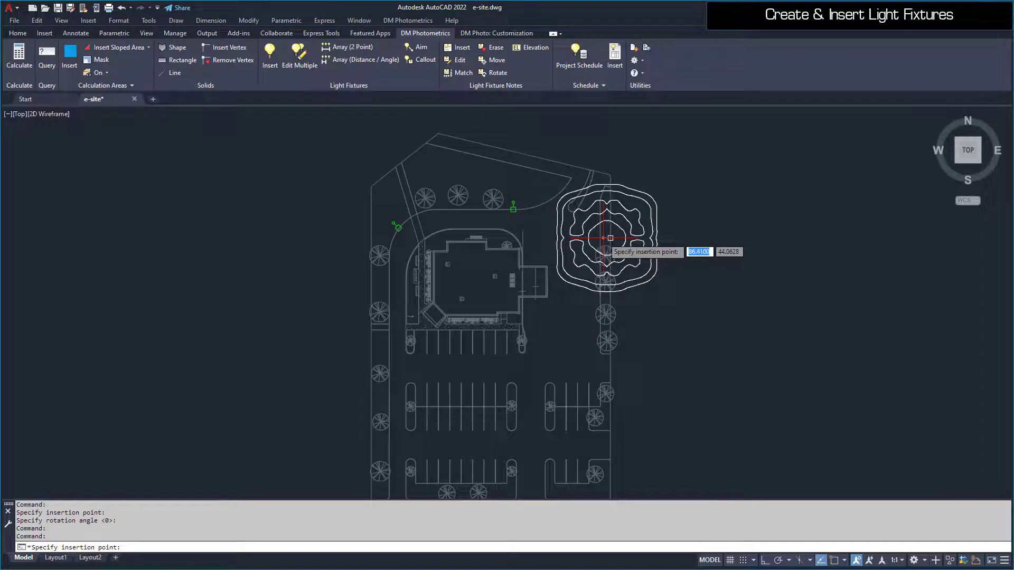
{"action": "left_click", "coordinate": [597, 240]}
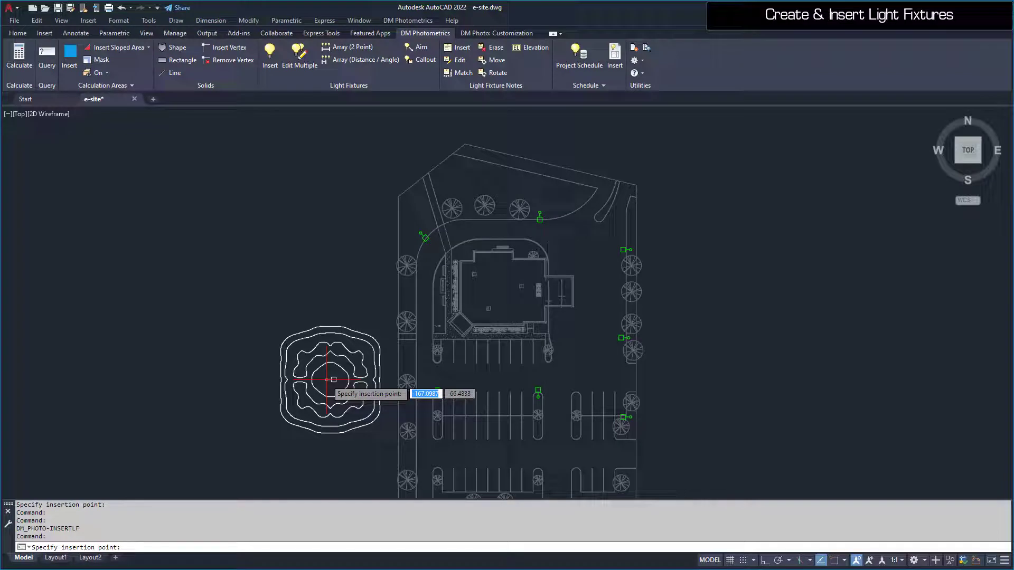
{"action": "key", "text": "Escape"}
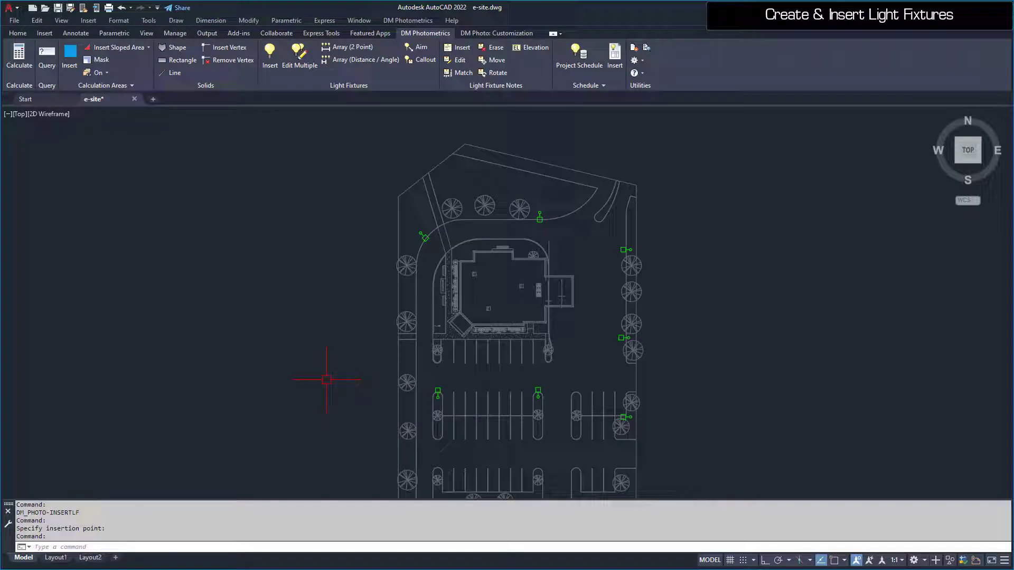
Step: Insert W wall-mounted fixtures around the building's exterior walls with an 8 ft mounting height and a tilt of 45
{"action": "left_click", "coordinate": [270, 56]}
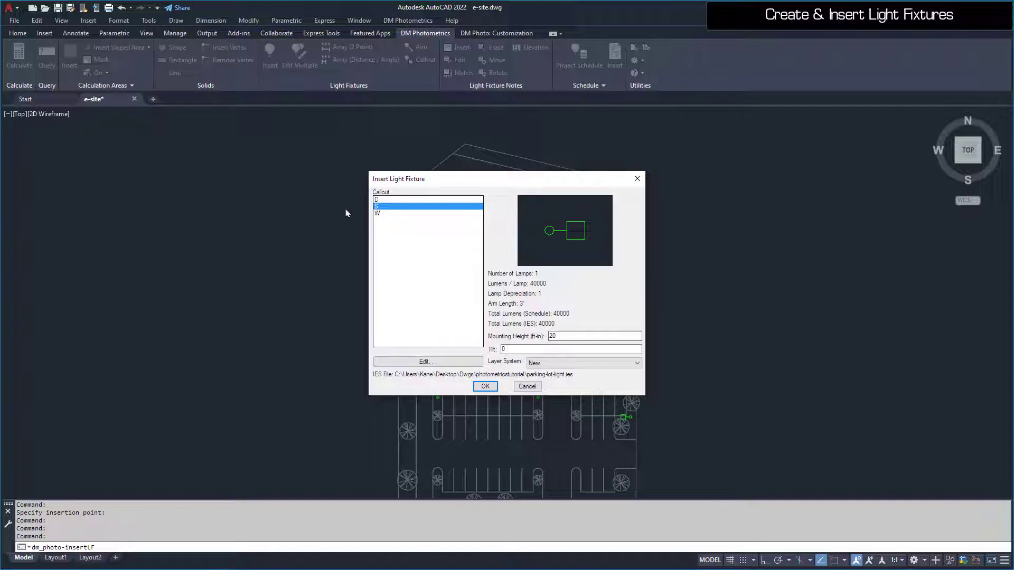
{"action": "left_click", "coordinate": [385, 213]}
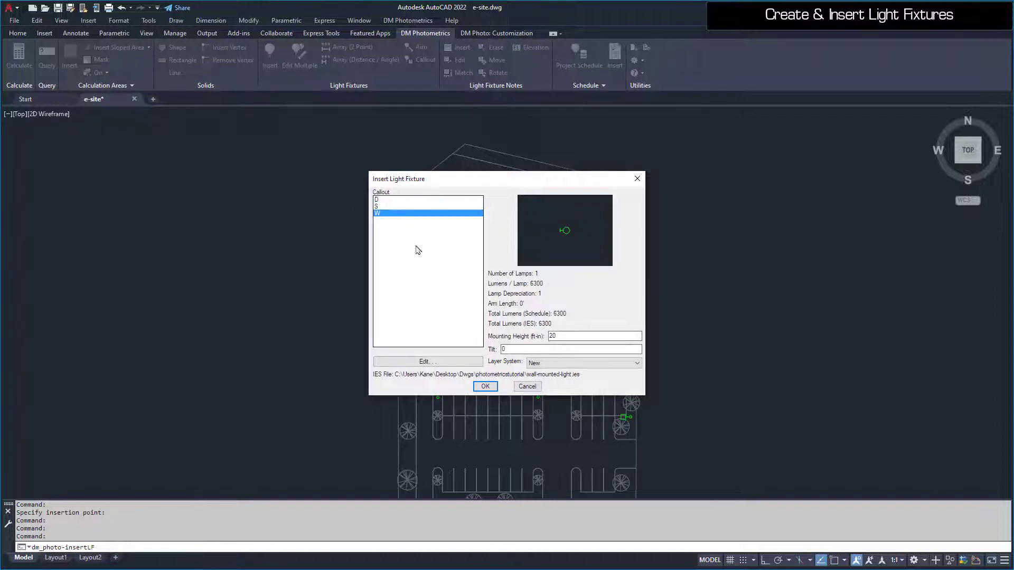
{"action": "left_click_drag", "start_coordinate": [569, 337], "coordinate": [533, 334]}
{"action": "type", "text": "8"}
{"action": "left_click", "coordinate": [519, 348]}
{"action": "key", "text": "BackSpace"}
{"action": "type", "text": "45"}
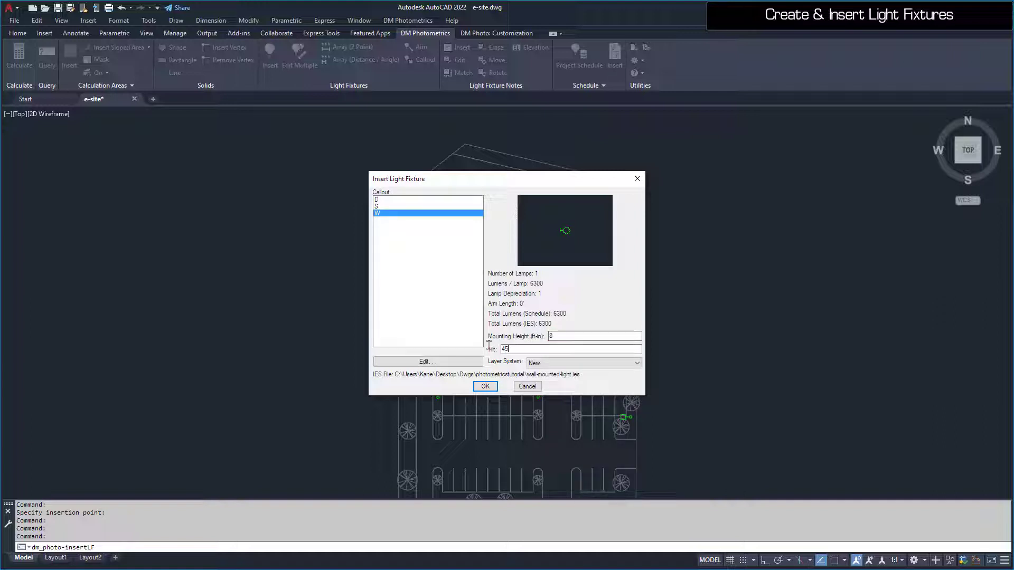
{"action": "left_click", "coordinate": [486, 387]}
{"action": "scroll", "coordinate": [480, 317], "scroll_direction": "up", "scroll_amount": 5}
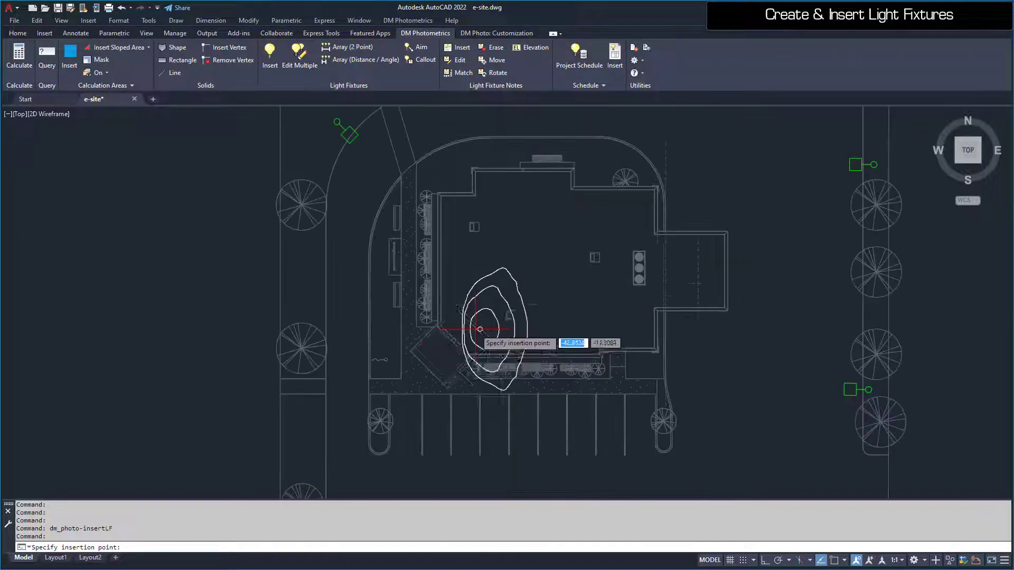
{"action": "left_click", "coordinate": [442, 328]}
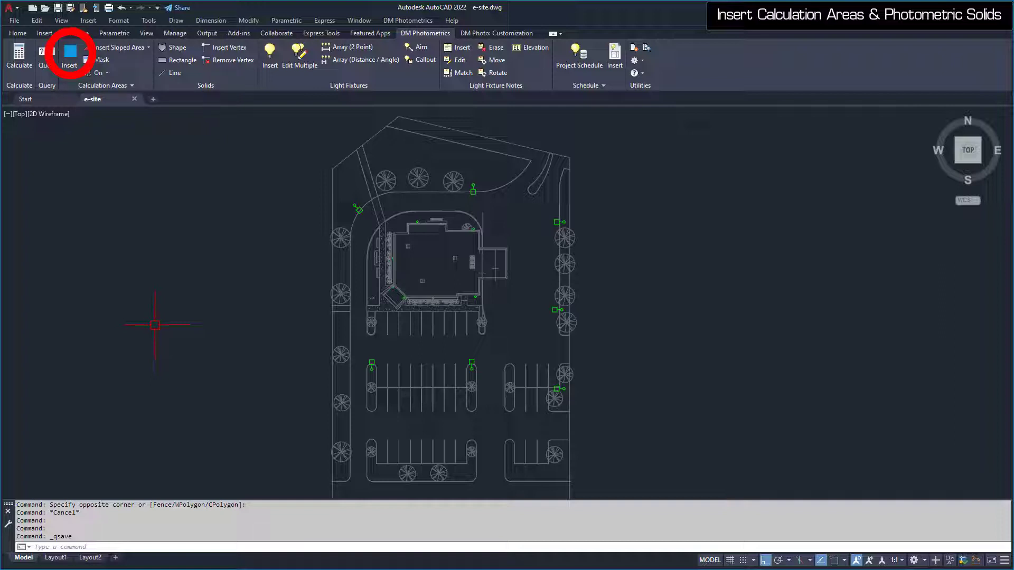
Step: Insert a calculation area along the property line with vertical illuminance levels calculated at its boundary, placing its schedule east of the site
{"action": "left_click", "coordinate": [69, 53]}
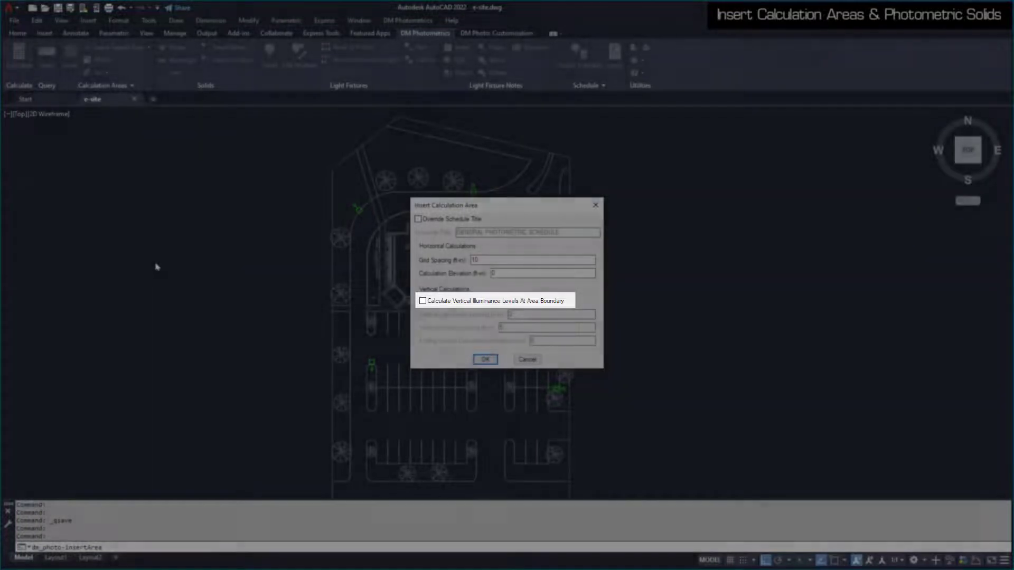
{"action": "left_click", "coordinate": [440, 302]}
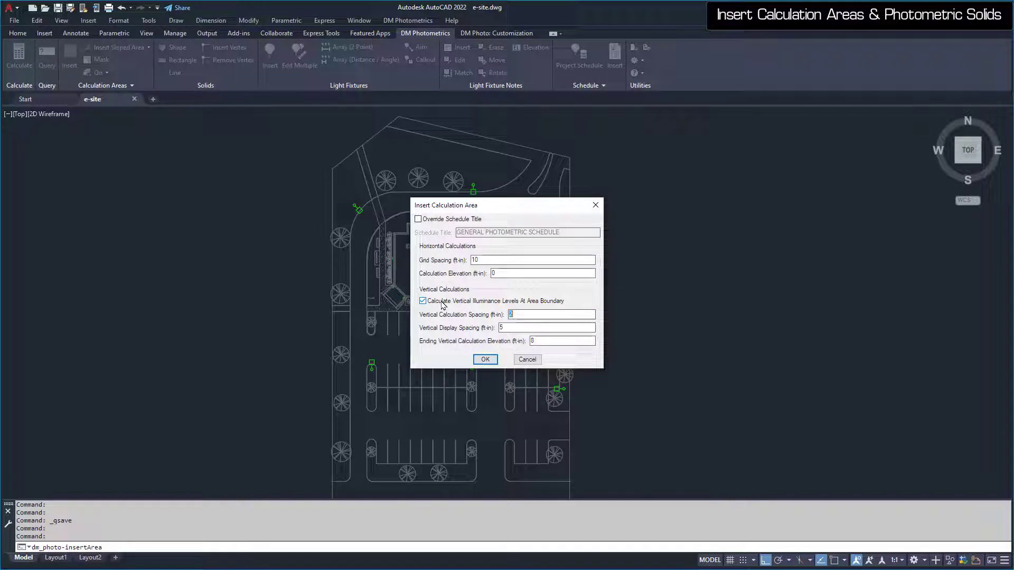
{"action": "left_click", "coordinate": [484, 359]}
{"action": "key", "text": "F3"}
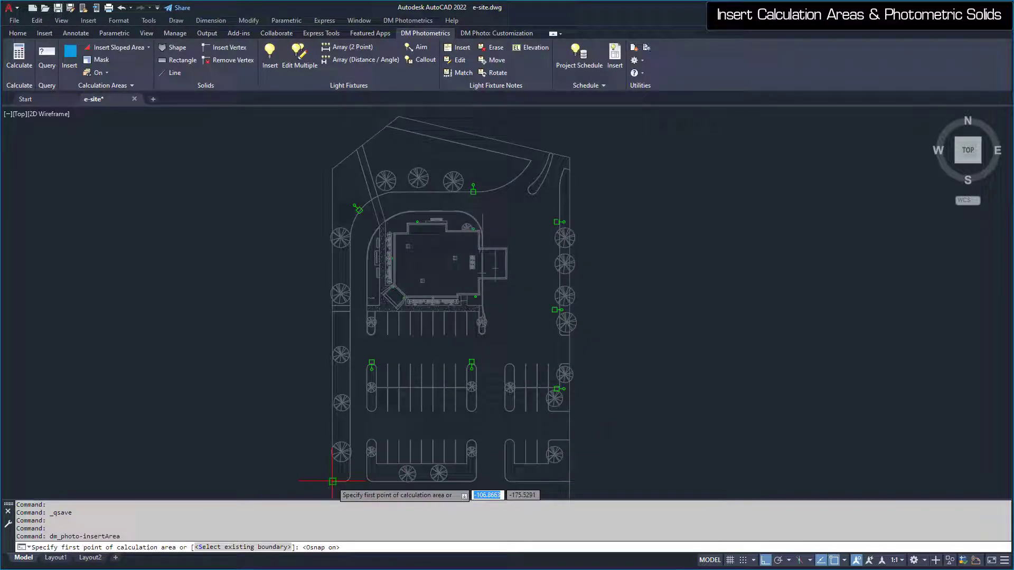
{"action": "left_click", "coordinate": [333, 481]}
{"action": "left_click", "coordinate": [332, 169]}
{"action": "key", "text": "F8"}
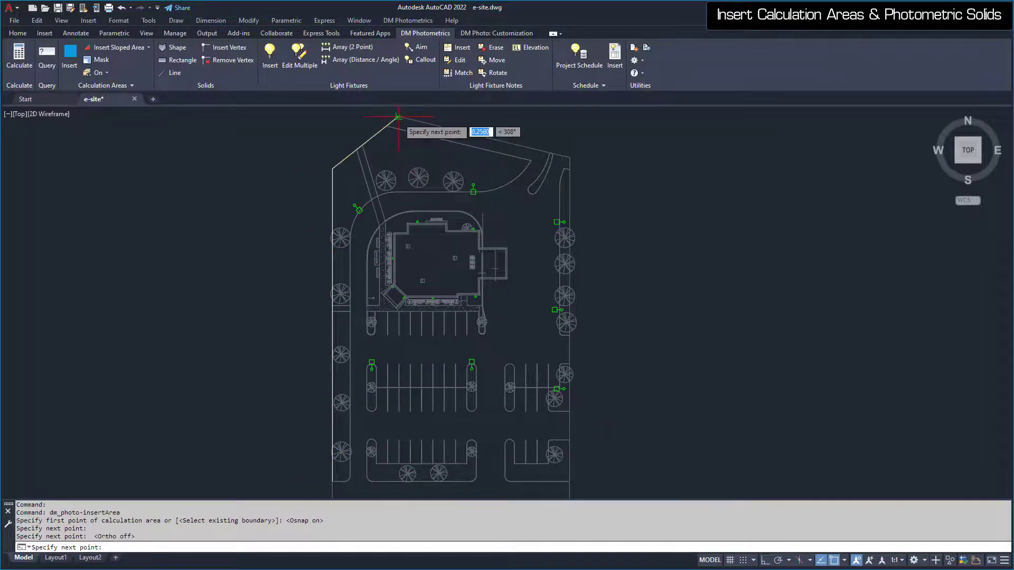
{"action": "left_click", "coordinate": [569, 157]}
{"action": "left_click", "coordinate": [569, 481]}
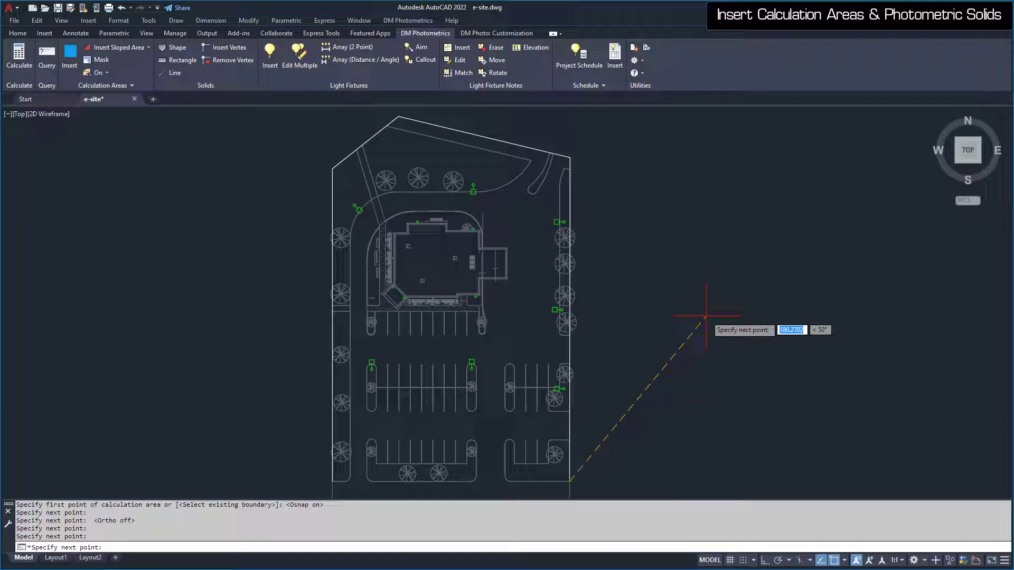
{"action": "key", "text": "Return"}
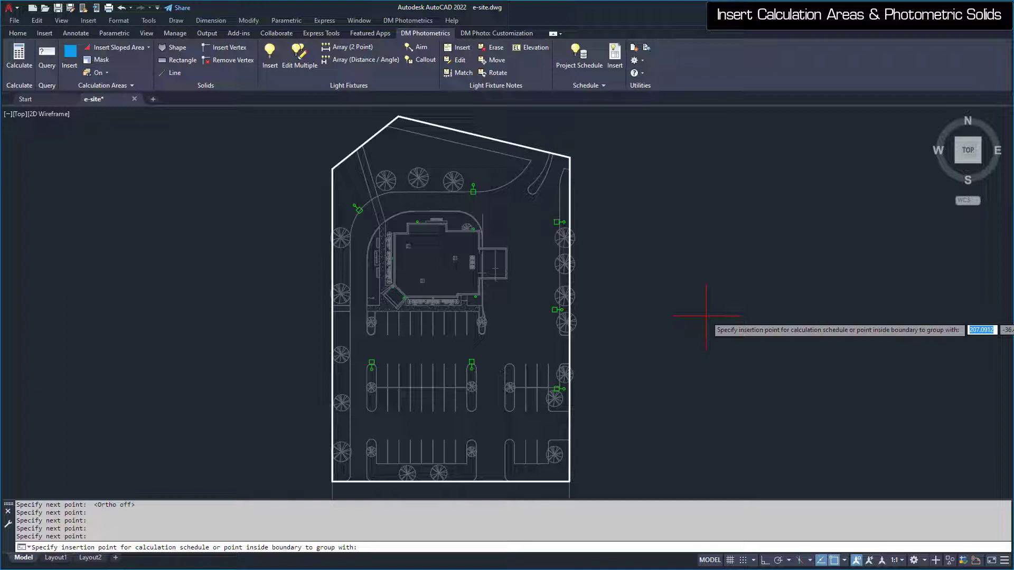
{"action": "left_click", "coordinate": [706, 316]}
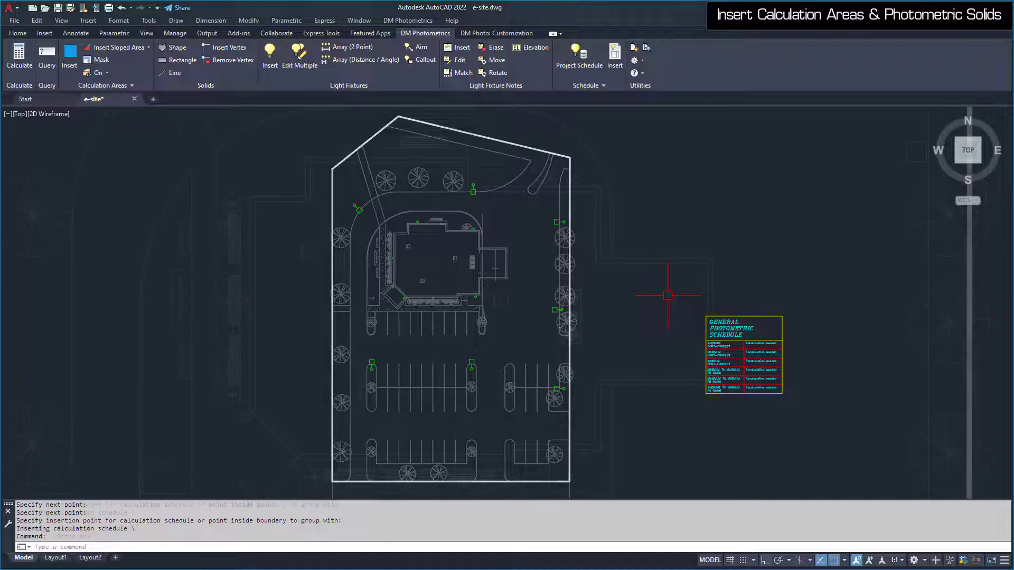
Step: Trace the building outline as a photometric solid shape from elevation 0 to 20 ft with reflectance 0.5
{"action": "key", "text": "F3"}
{"action": "key", "text": "F8"}
{"action": "scroll", "coordinate": [441, 243], "scroll_direction": "up", "scroll_amount": 6}
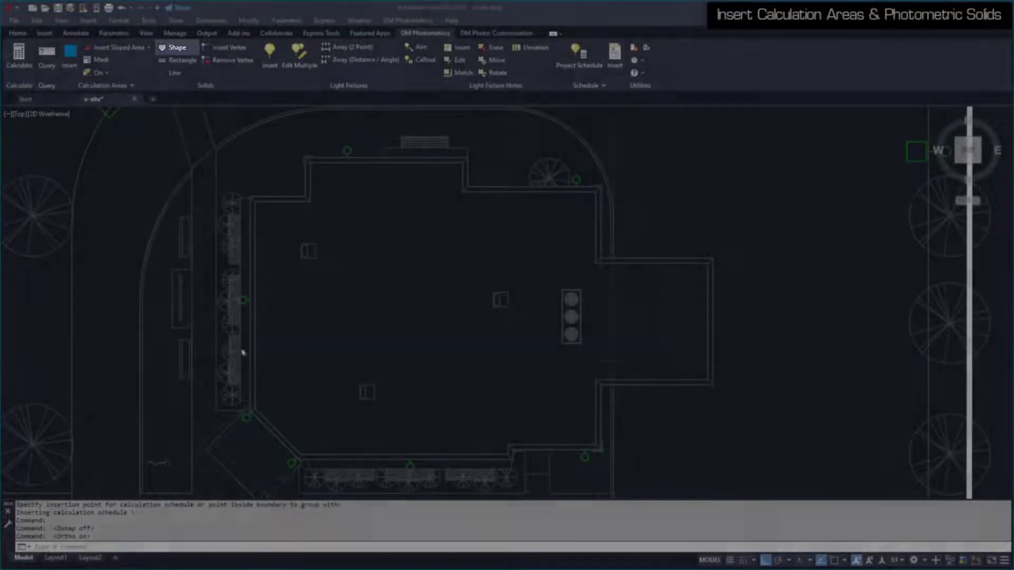
{"action": "left_click", "coordinate": [178, 48]}
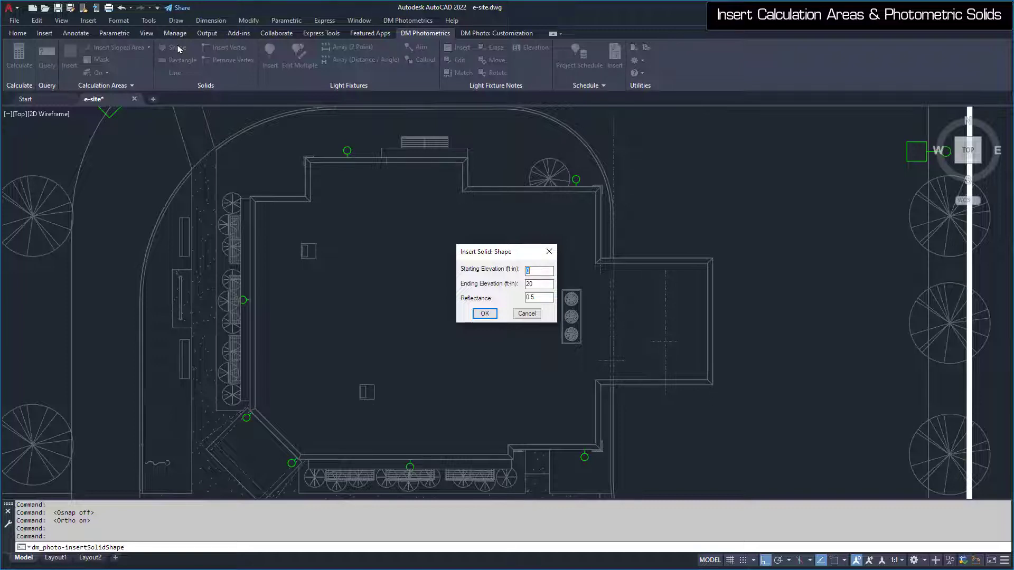
{"action": "left_click", "coordinate": [484, 316]}
{"action": "left_click", "coordinate": [252, 409]}
{"action": "left_click", "coordinate": [252, 199]}
{"action": "left_click", "coordinate": [307, 199]}
{"action": "left_click", "coordinate": [307, 160]}
{"action": "left_click", "coordinate": [464, 160]}
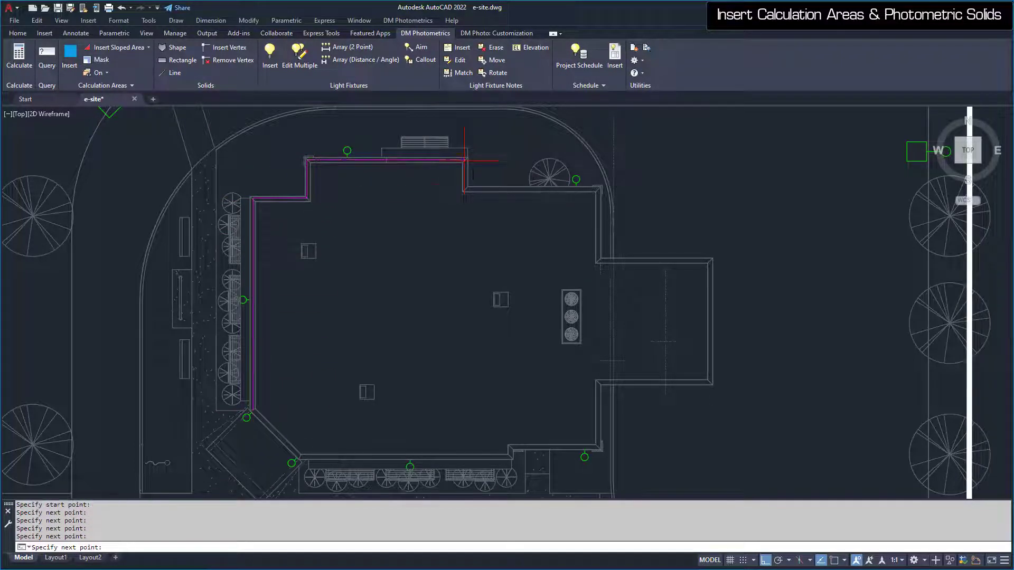
{"action": "left_click", "coordinate": [464, 187]}
{"action": "left_click", "coordinate": [597, 188]}
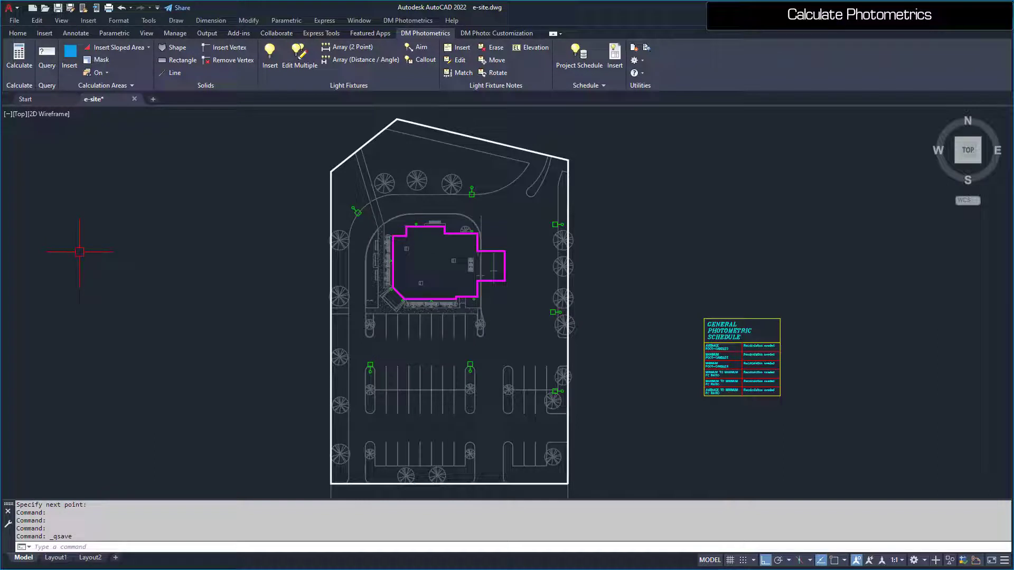
Step: Calculate the site photometrics, displaying both illuminance levels and contours at 5, 2 and 1 foot-candles
{"action": "left_click", "coordinate": [19, 53]}
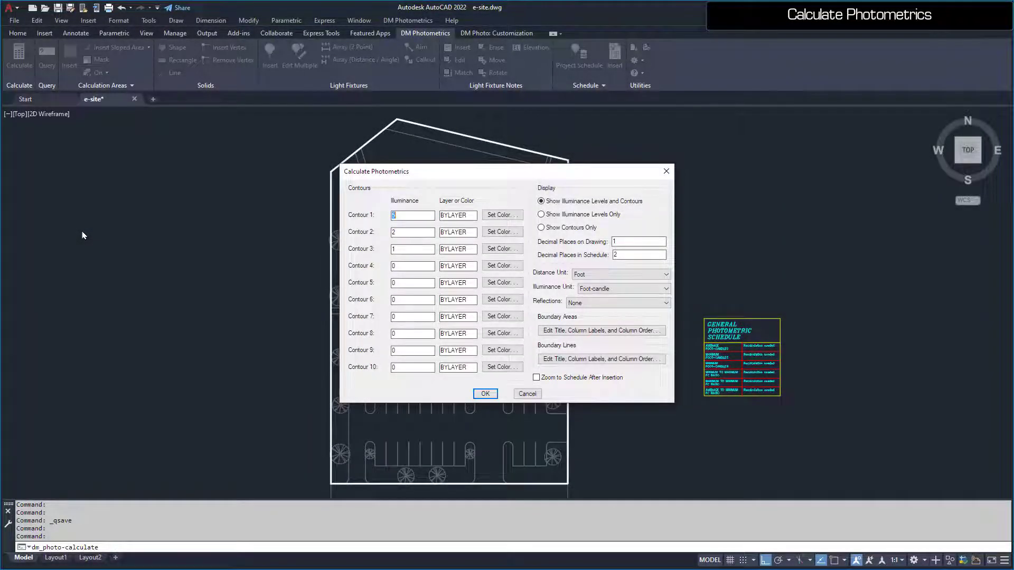
{"action": "left_click", "coordinate": [484, 394]}
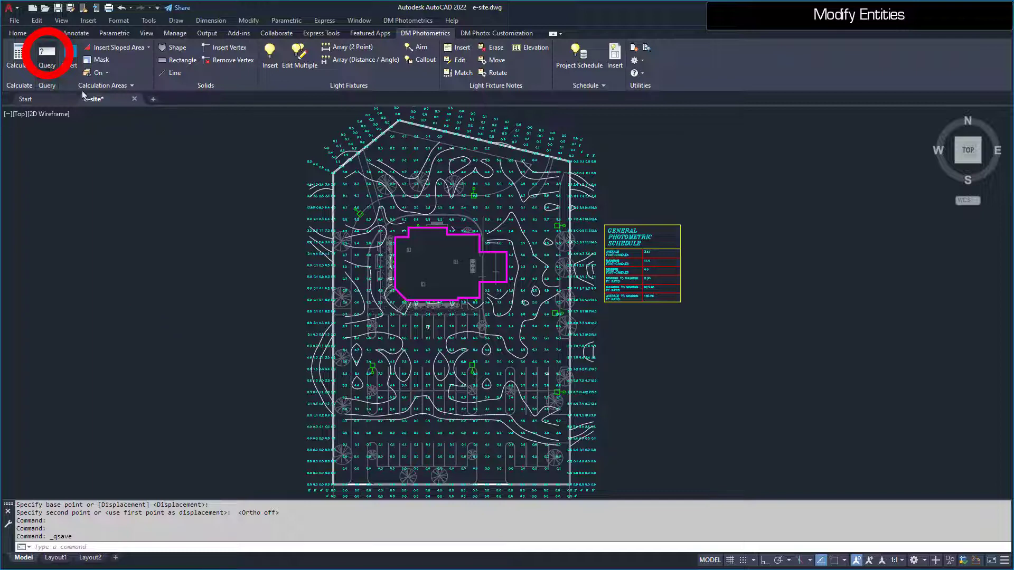
Step: Set the mounting height of the S fixture northwest of the building to 25 ft and recalculate the photometrics
{"action": "left_click", "coordinate": [360, 214]}
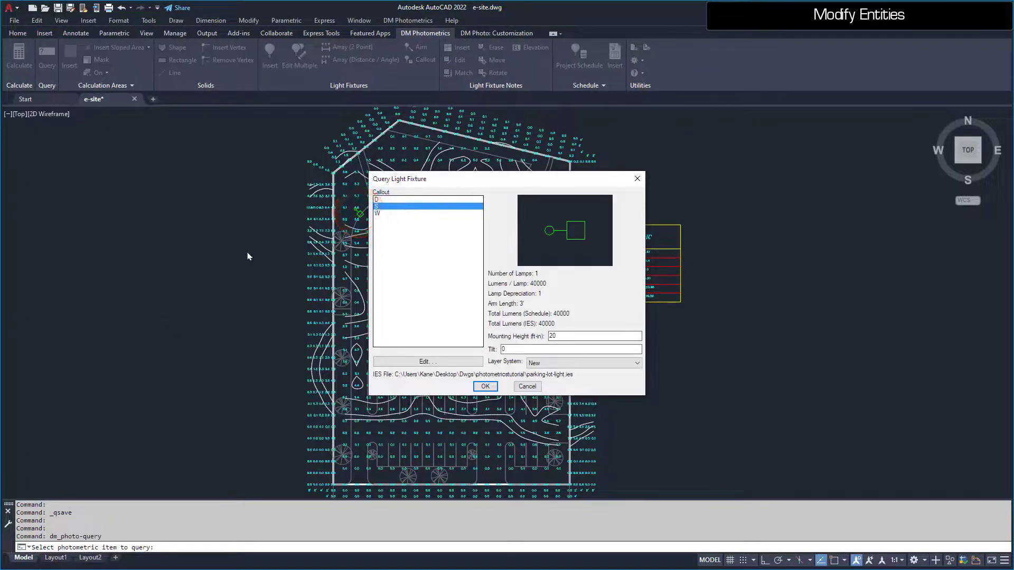
{"action": "double_click", "coordinate": [552, 336]}
{"action": "type", "text": "25"}
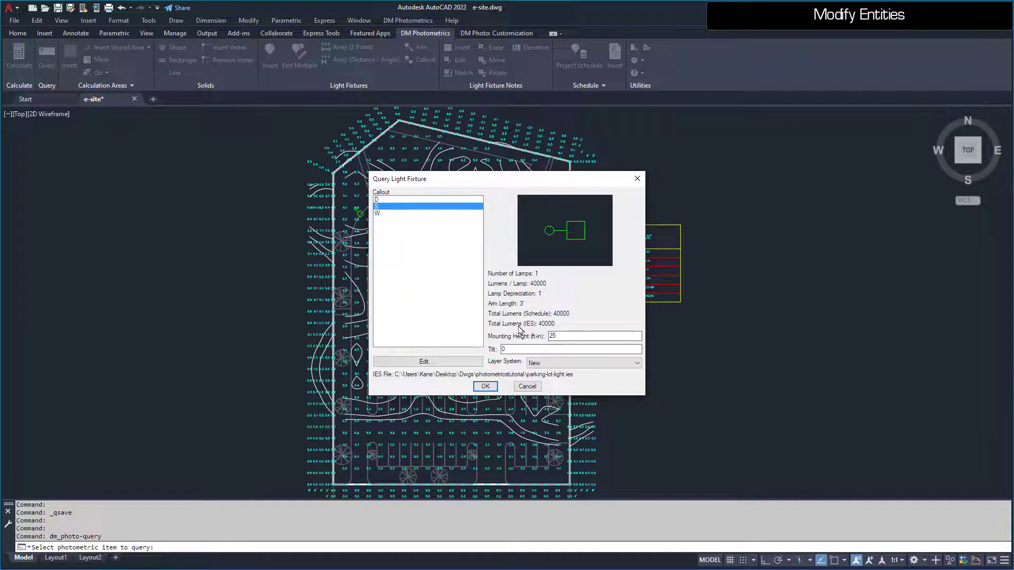
{"action": "left_click", "coordinate": [483, 386]}
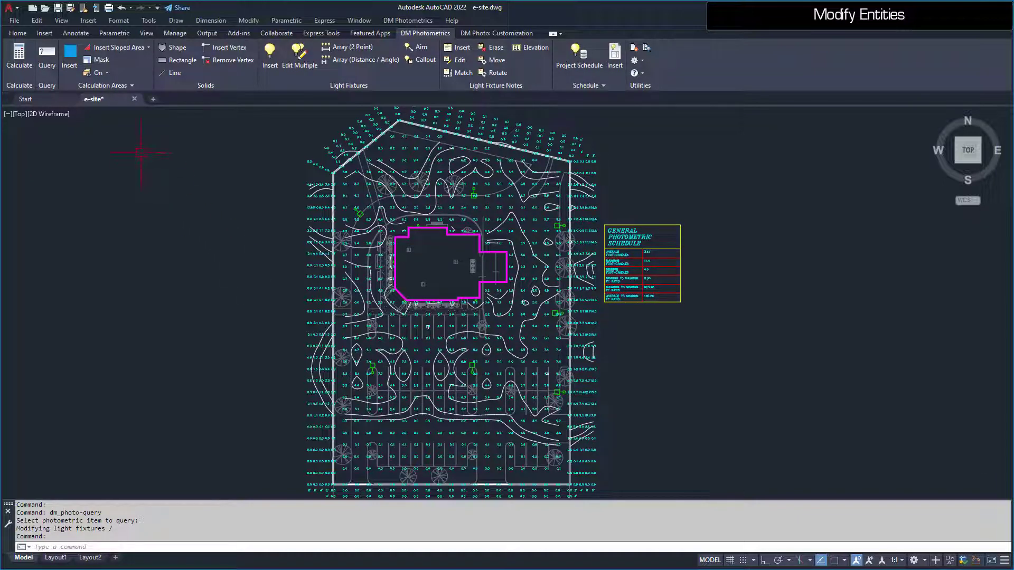
{"action": "left_click", "coordinate": [19, 55]}
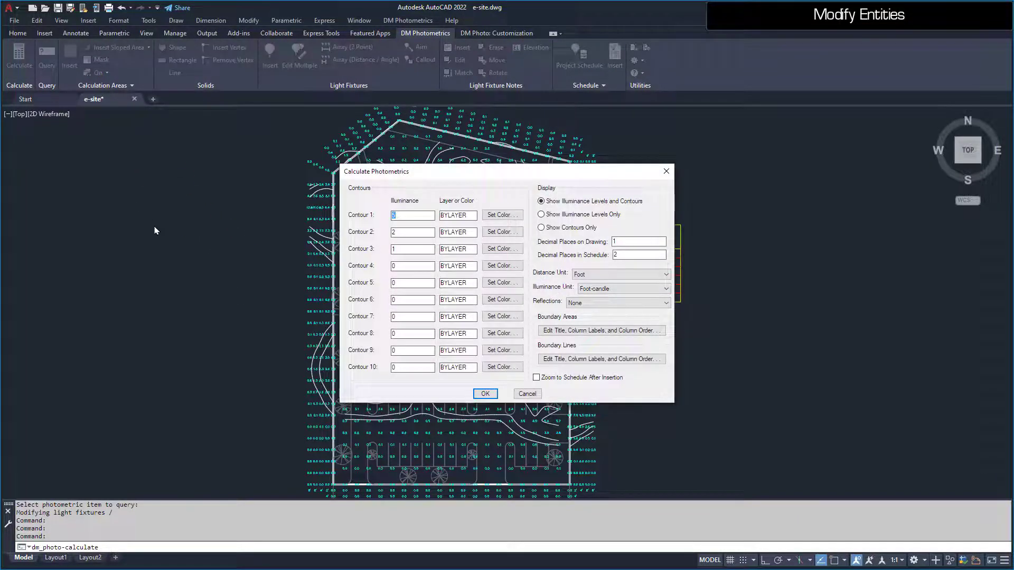
{"action": "key", "text": "Return"}
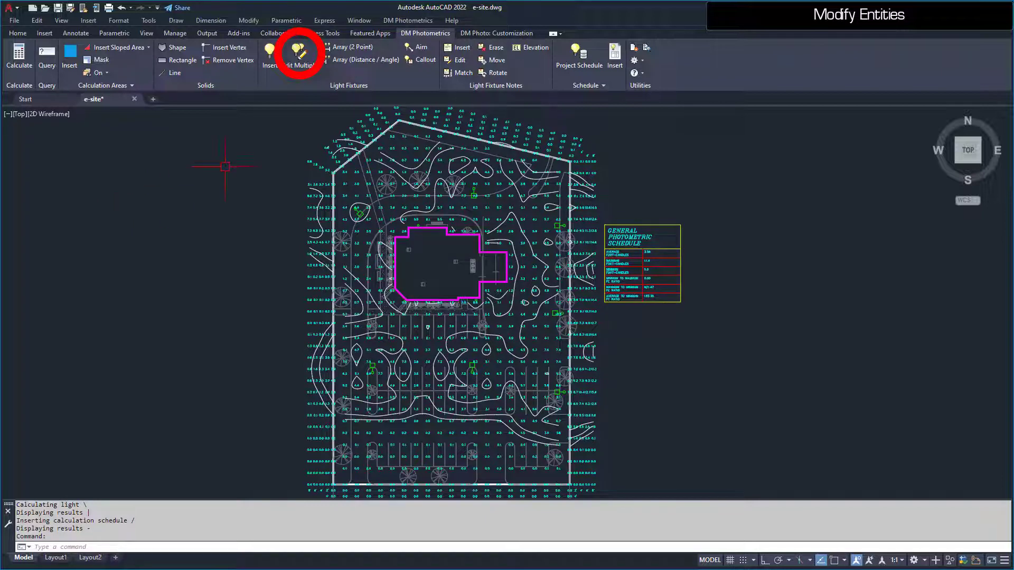
Step: Change the two S fixtures on the central parking islands to fixture D and recalculate the photometrics
{"action": "left_click", "coordinate": [298, 53]}
{"action": "left_click", "coordinate": [277, 340]}
{"action": "left_click", "coordinate": [510, 397]}
{"action": "key", "text": "Return"}
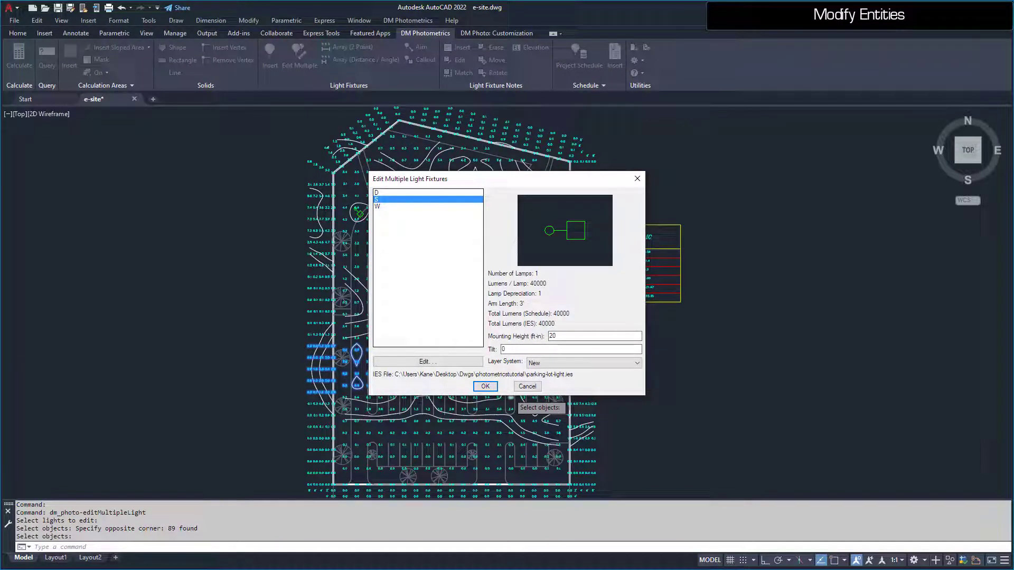
{"action": "left_click", "coordinate": [392, 193]}
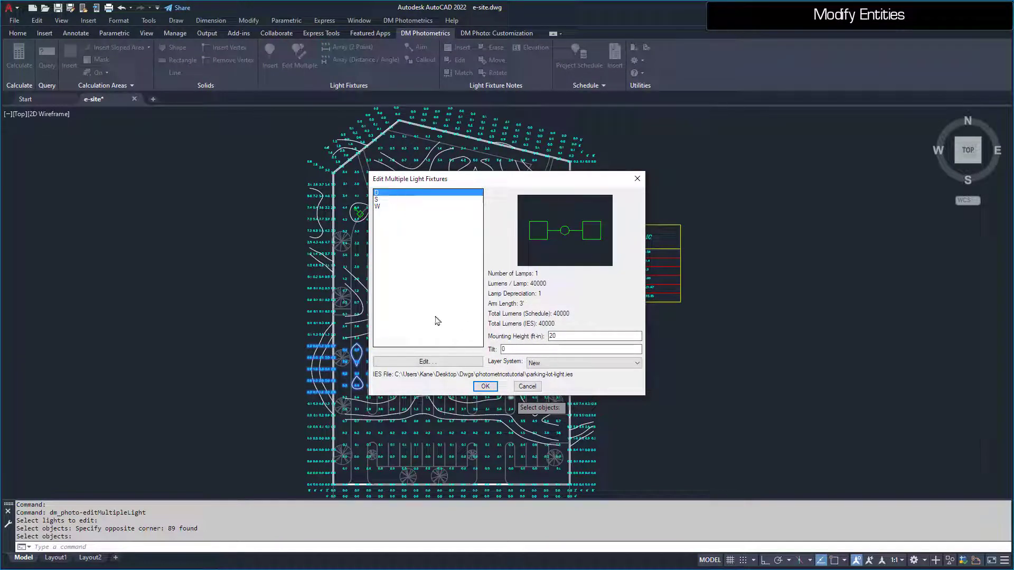
{"action": "left_click", "coordinate": [485, 386]}
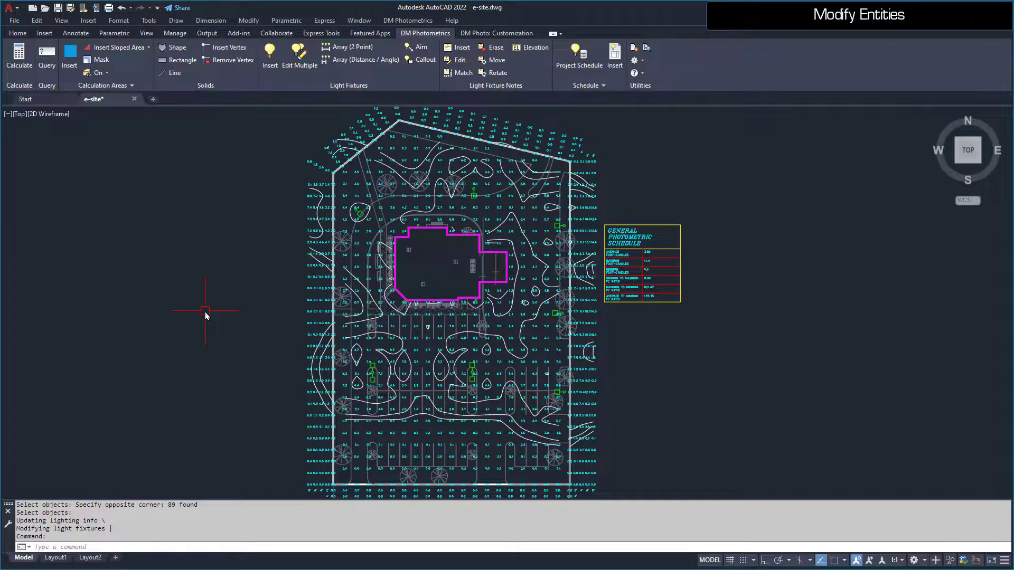
{"action": "left_click", "coordinate": [19, 54]}
{"action": "key", "text": "Return"}
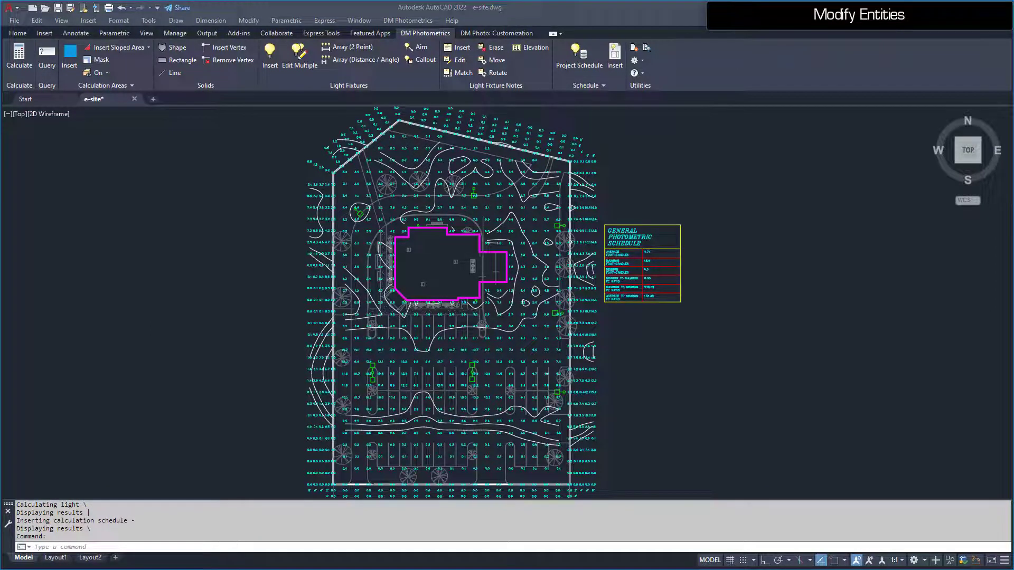
Step: Move the southernmost pole fixture on the east edge straight south to the lower parking row
{"action": "left_click", "coordinate": [563, 392]}
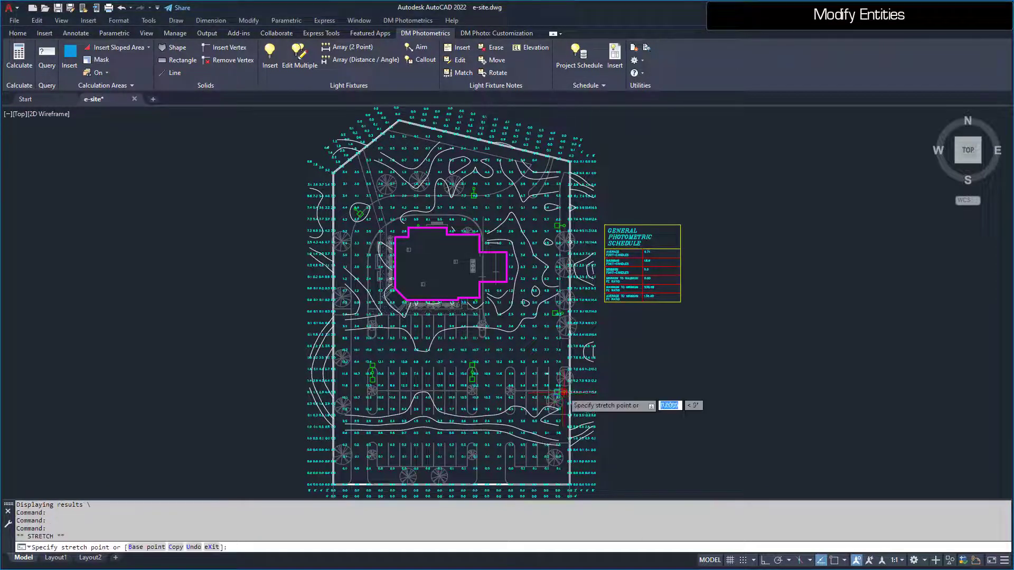
{"action": "key", "text": "F8"}
{"action": "left_click", "coordinate": [564, 449]}
{"action": "key", "text": "Escape"}
Step: Copy the two D fixtures about 51 ft straight south to the lower parking islands
{"action": "right_click", "coordinate": [374, 373]}
{"action": "left_click", "coordinate": [407, 401]}
{"action": "scroll", "coordinate": [374, 373], "scroll_direction": "up", "scroll_amount": 4}
{"action": "left_click", "coordinate": [624, 371]}
{"action": "left_click", "coordinate": [645, 421]}
{"action": "scroll", "coordinate": [466, 375], "scroll_direction": "down", "scroll_amount": 2}
{"action": "left_click", "coordinate": [567, 372]}
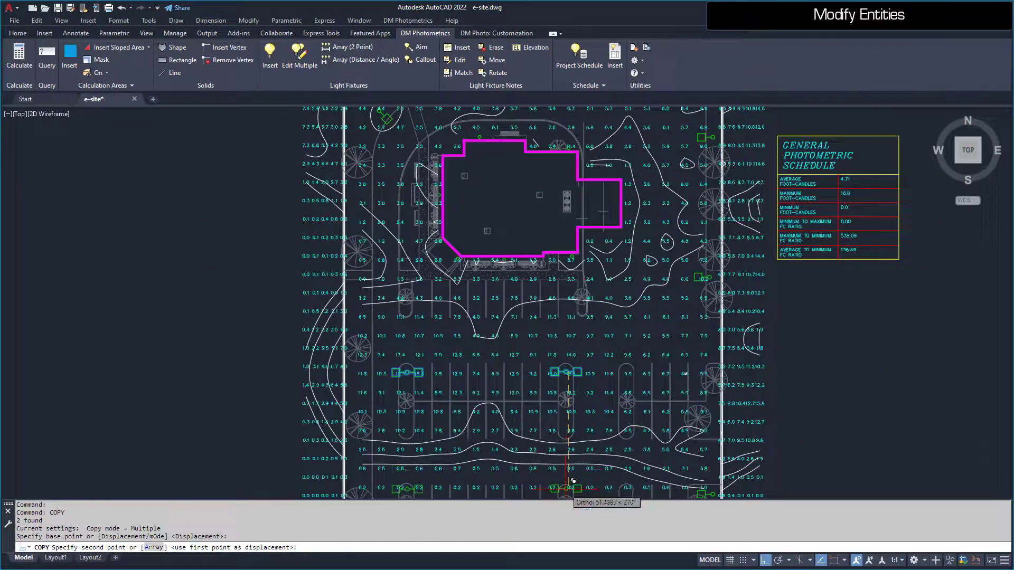
{"action": "left_click", "coordinate": [705, 401]}
{"action": "key", "text": "Return"}
Step: Erase the pole fixture at the curve of the drive northwest of the building
{"action": "scroll", "coordinate": [740, 422], "scroll_direction": "down", "scroll_amount": 2}
{"action": "scroll", "coordinate": [528, 316], "scroll_direction": "up", "scroll_amount": 2}
{"action": "middle_click_drag", "start_coordinate": [422, 491], "coordinate": [450, 361]}
{"action": "left_click", "coordinate": [438, 342]}
{"action": "key", "text": "Delete"}
{"action": "left_click", "coordinate": [439, 457]}
{"action": "key", "text": "Delete"}
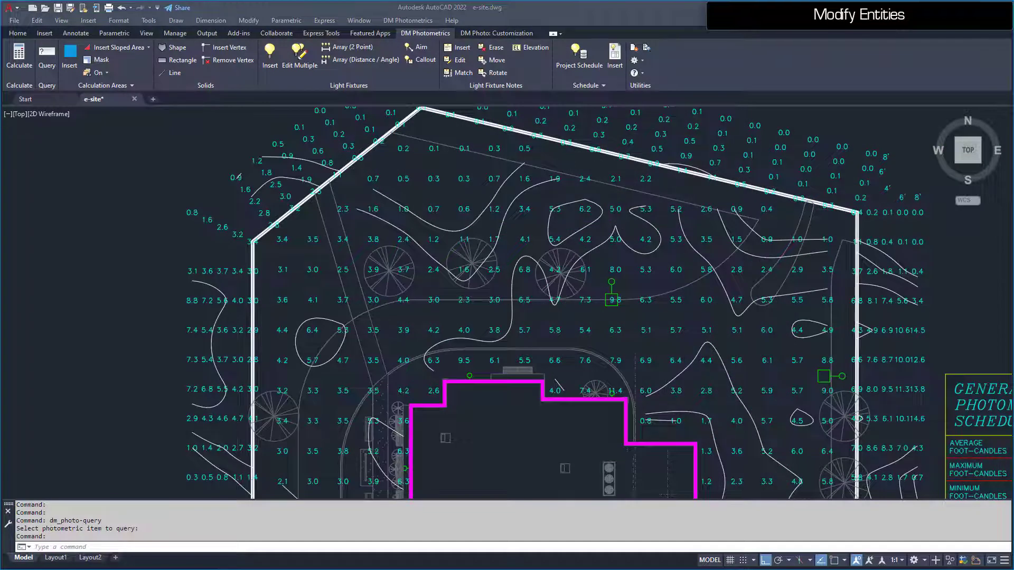
Step: Override the calculation area's schedule title with TUTORIAL and set its grid spacing to 15 ft, recalculating the illuminance levels
{"action": "left_click", "coordinate": [53, 66]}
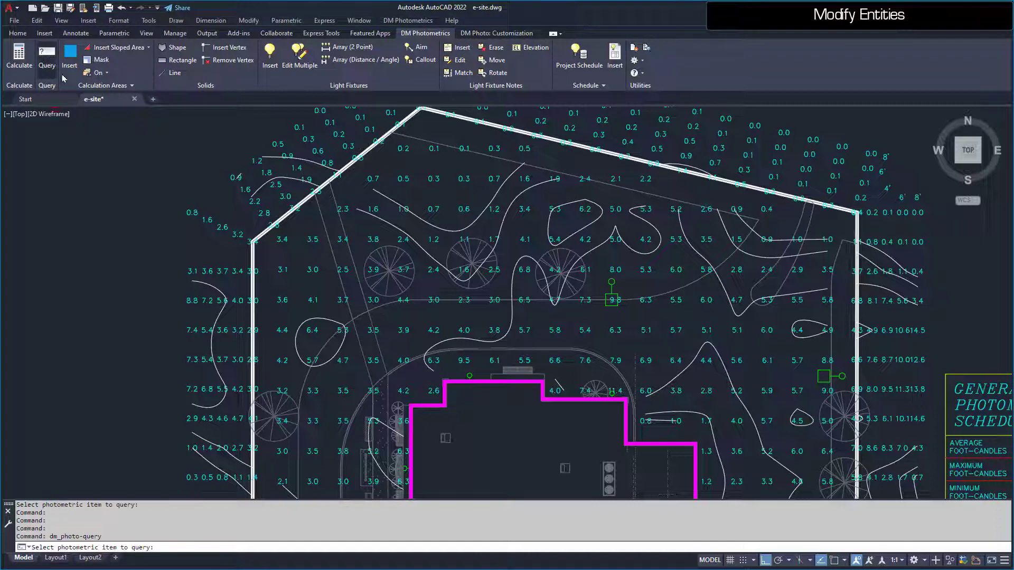
{"action": "left_click", "coordinate": [253, 238]}
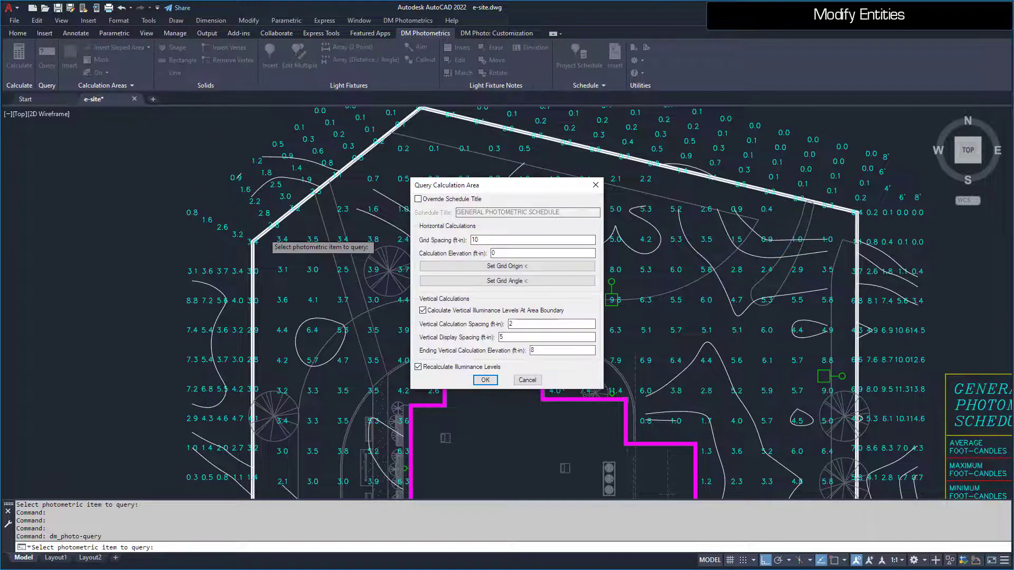
{"action": "left_click", "coordinate": [418, 199]}
{"action": "type", "text": "TUTORIAL"}
{"action": "key", "text": "Tab"}
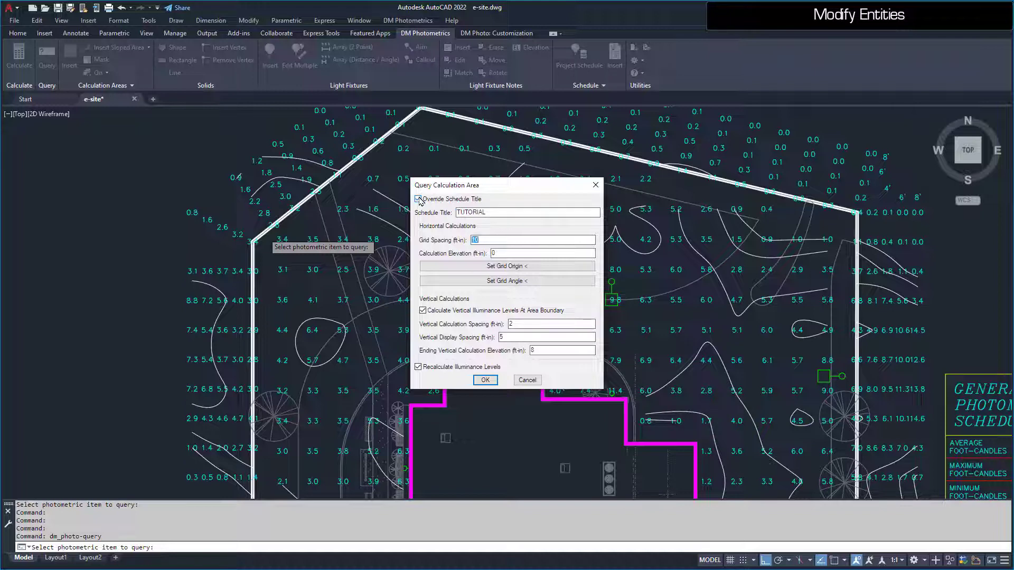
{"action": "type", "text": "15"}
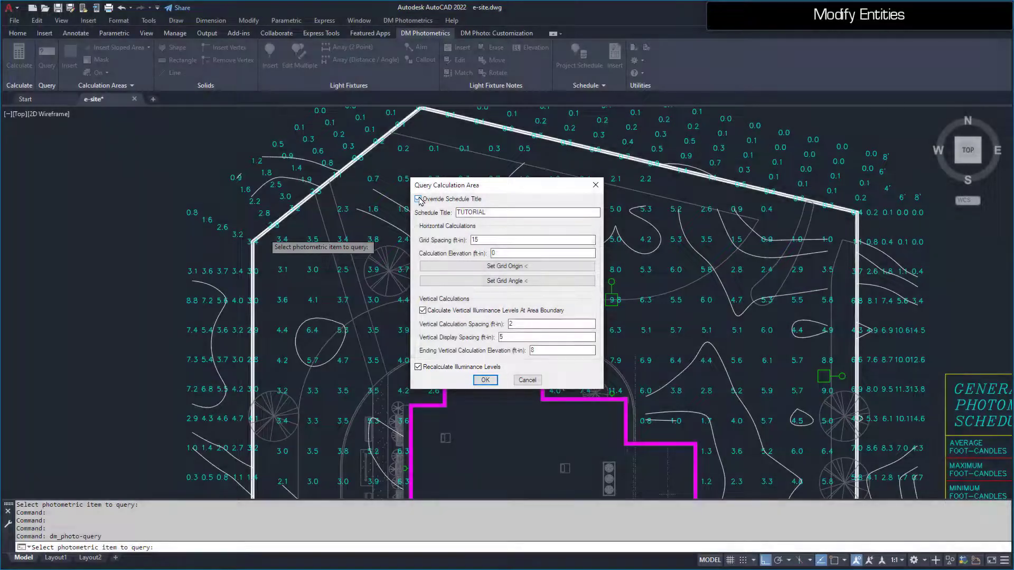
{"action": "left_click", "coordinate": [495, 384]}
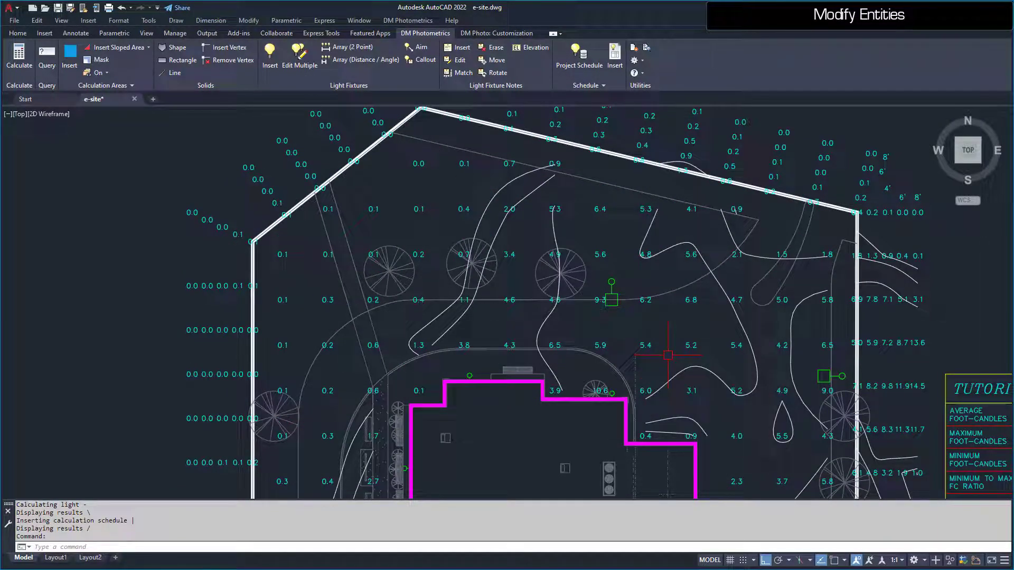
Step: Turn off object snap and ortho mode and save the drawing
{"action": "key", "text": "F3"}
{"action": "key", "text": "F8"}
{"action": "key", "text": "ctrl+s"}
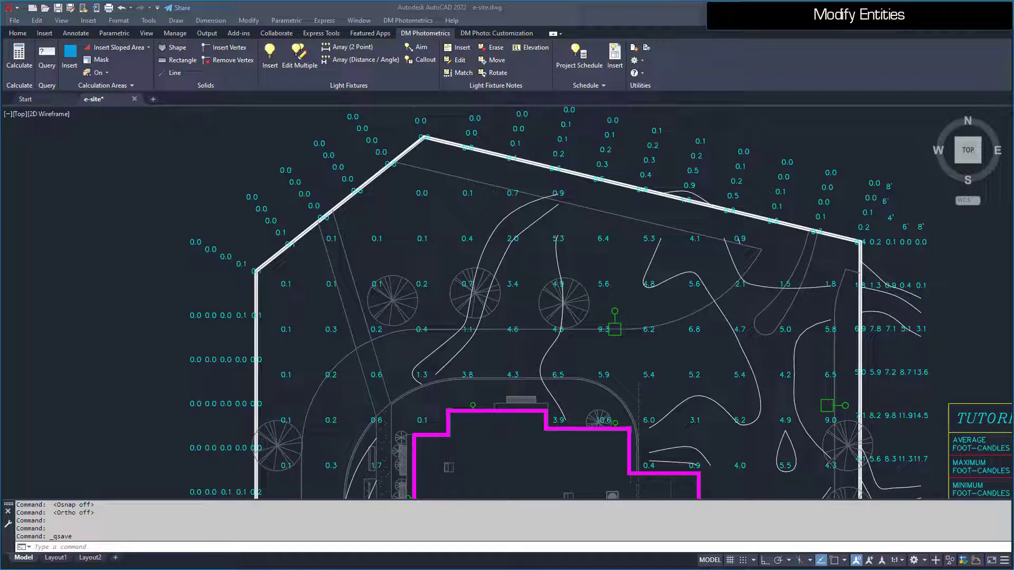
Step: Trace a photometric solid shape around the middle tree north of the building, from elevation 0 to 20 ft with reflectance 0.5
{"action": "left_click", "coordinate": [174, 47]}
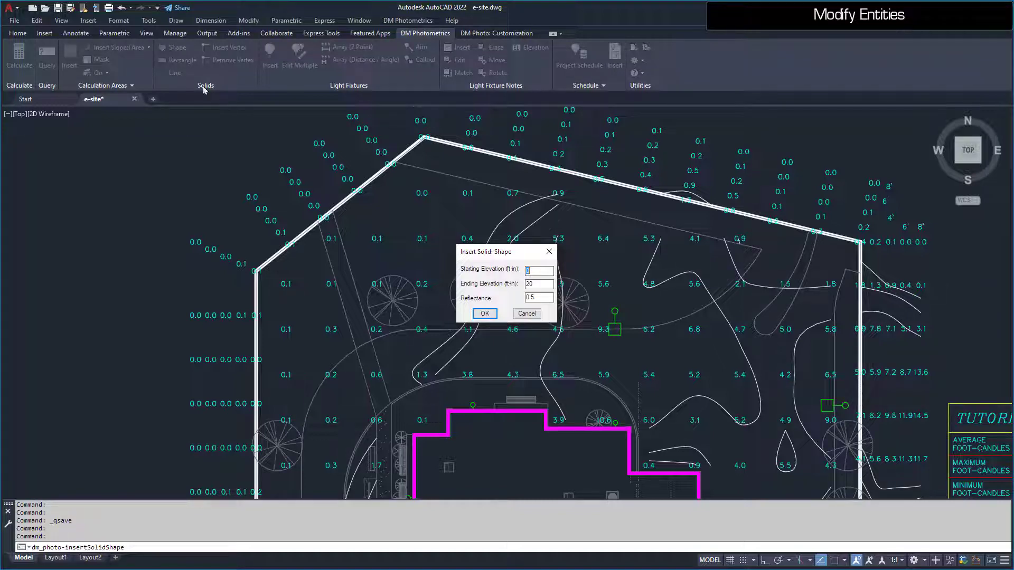
{"action": "left_click", "coordinate": [483, 313]}
{"action": "left_click", "coordinate": [470, 269]}
{"action": "left_click", "coordinate": [482, 270]}
{"action": "left_click", "coordinate": [491, 277]}
{"action": "left_click", "coordinate": [497, 287]}
{"action": "left_click", "coordinate": [498, 299]}
{"action": "left_click", "coordinate": [491, 310]}
{"action": "left_click", "coordinate": [483, 316]}
{"action": "left_click", "coordinate": [473, 319]}
{"action": "left_click", "coordinate": [464, 316]}
{"action": "left_click", "coordinate": [456, 309]}
{"action": "left_click", "coordinate": [451, 298]}
{"action": "left_click", "coordinate": [451, 288]}
{"action": "left_click", "coordinate": [455, 279]}
{"action": "key", "text": "Return"}
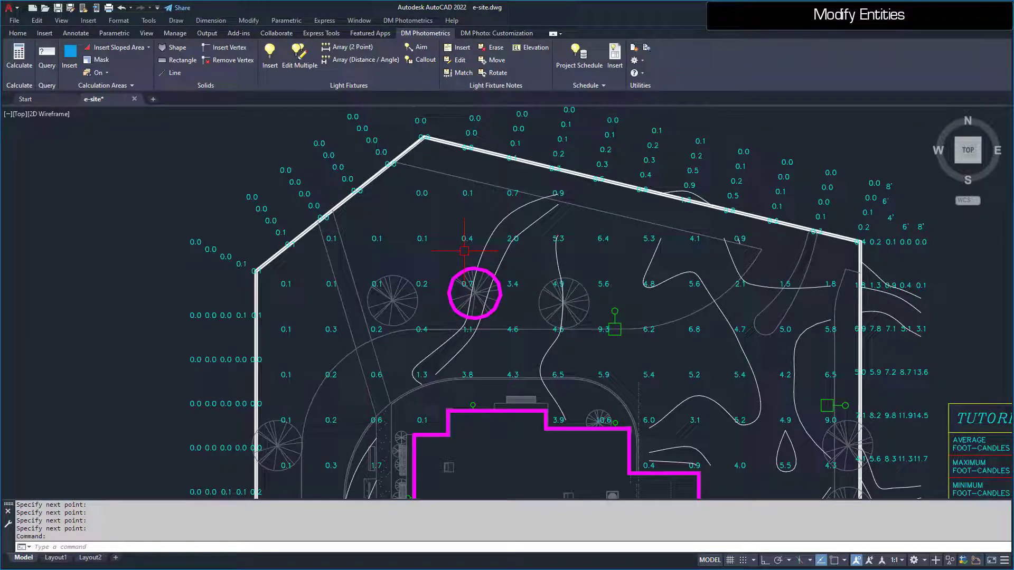
Step: Recalculate the photometrics with the tree solid included and turn object snap back on
{"action": "left_click", "coordinate": [19, 57]}
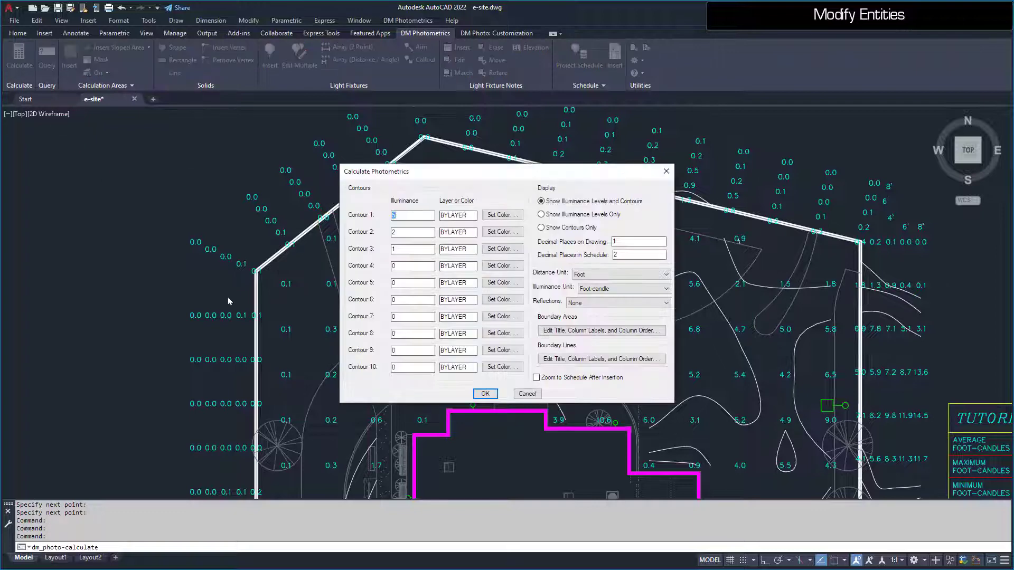
{"action": "left_click", "coordinate": [485, 394]}
{"action": "key", "text": "F3"}
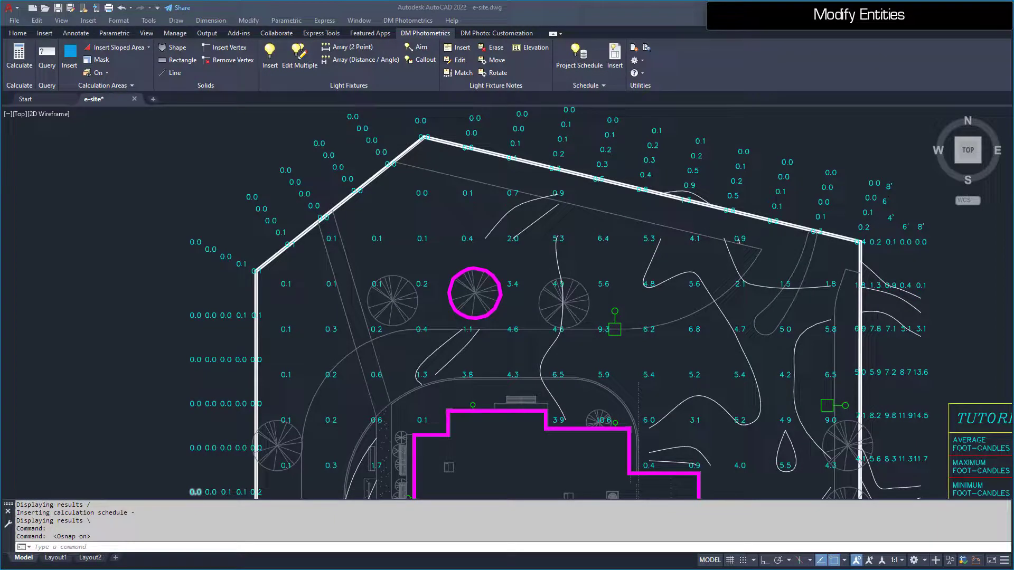
Step: Copy the photometric solid from the middle tree north of the building onto the tree east of it
{"action": "left_click", "coordinate": [496, 313]}
{"action": "type", "text": "copy"}
{"action": "key", "text": "Return"}
{"action": "left_click", "coordinate": [474, 293]}
{"action": "left_click", "coordinate": [563, 302]}
{"action": "key", "text": "Return"}
Step: Move the middle tree's solid onto the tree west of it and erase the copied solid on the eastern tree
{"action": "type", "text": "move"}
{"action": "key", "text": "Return"}
{"action": "left_click", "coordinate": [508, 228]}
{"action": "key", "text": "Escape"}
{"action": "left_click", "coordinate": [545, 283]}
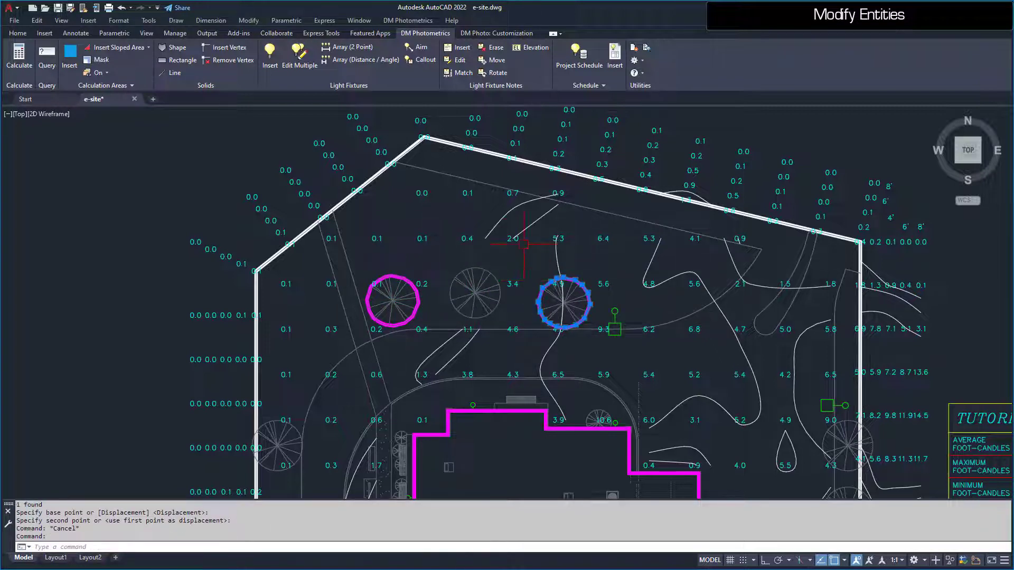
{"action": "key", "text": "Delete"}
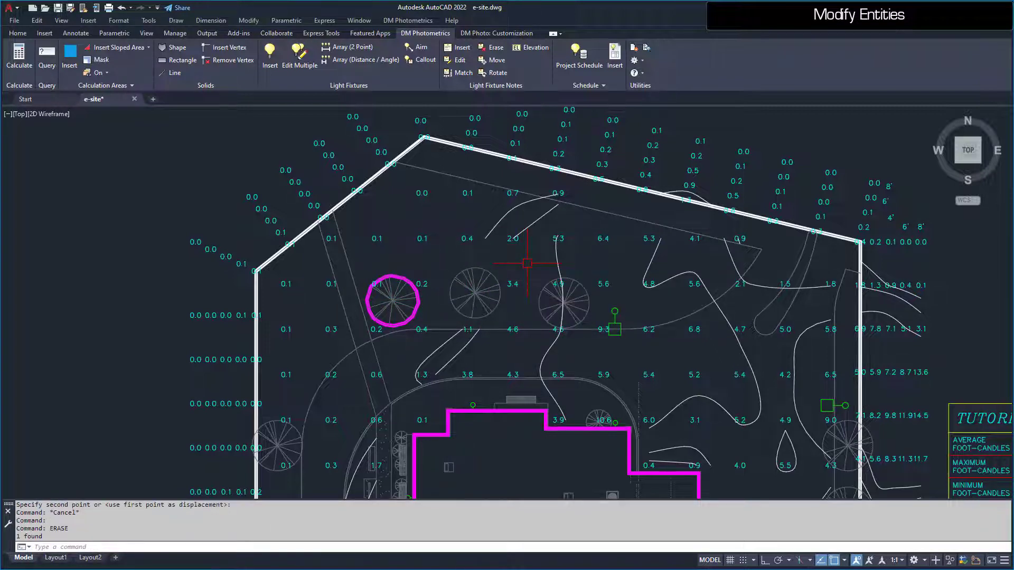
Step: Query the western tree solid to review its starting elevation, ending elevation and reflectance
{"action": "left_click", "coordinate": [47, 55]}
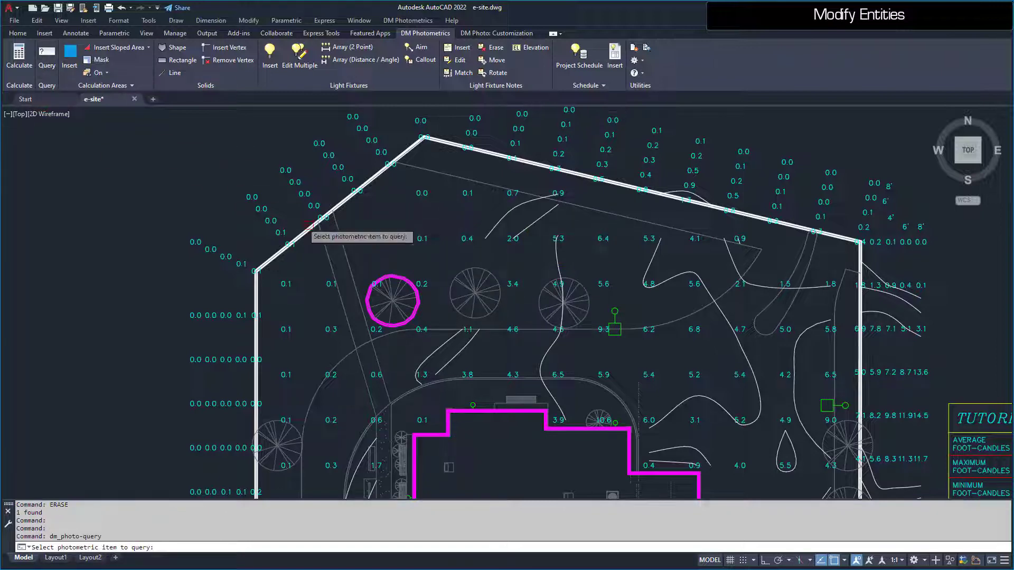
{"action": "left_click", "coordinate": [378, 278]}
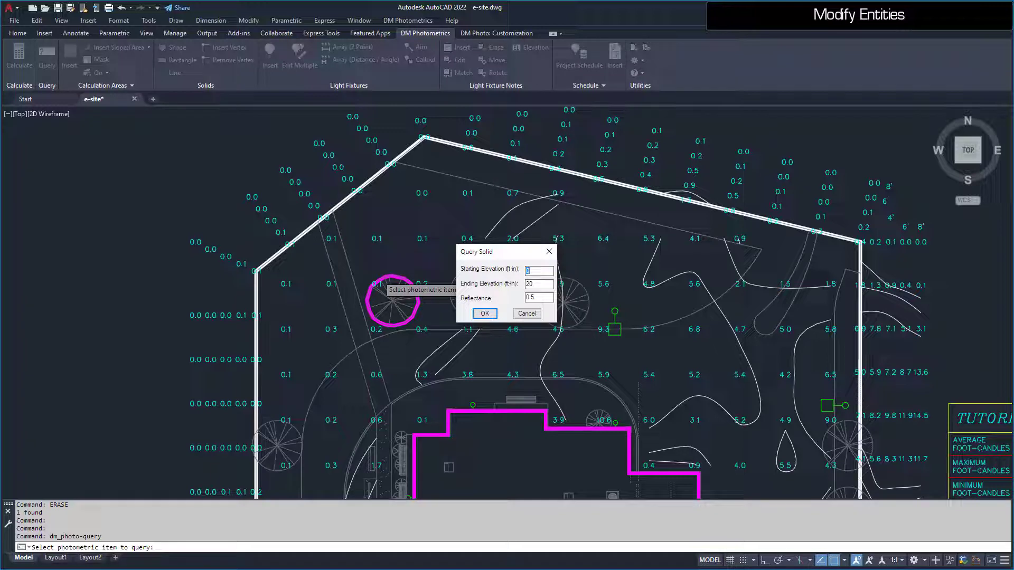
{"action": "key", "text": "Tab"}
{"action": "key", "text": "Return"}
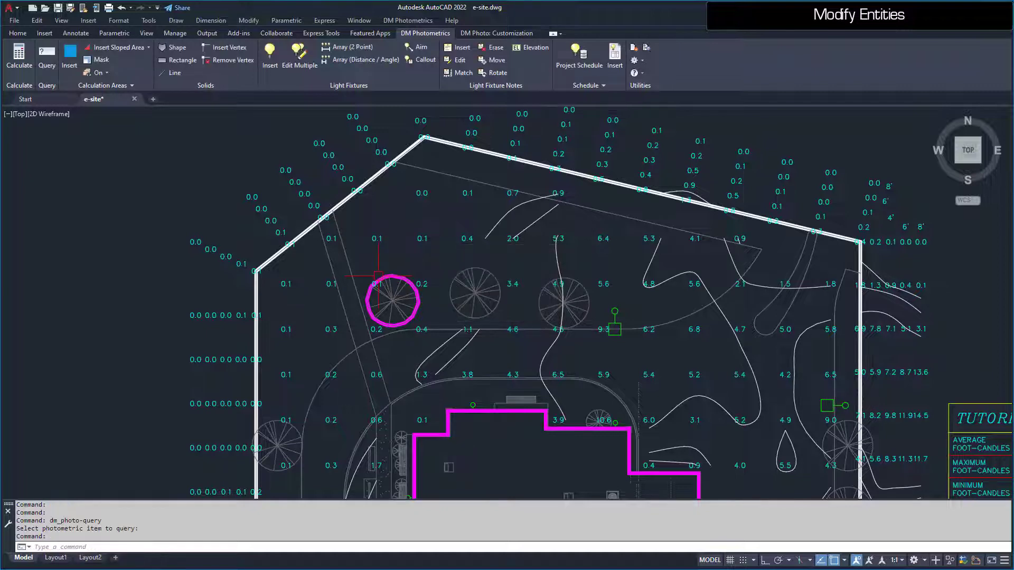
Step: Recalculate the photometrics and insert the light fixture schedule below the TUTORIAL calculation schedule
{"action": "left_click", "coordinate": [19, 55]}
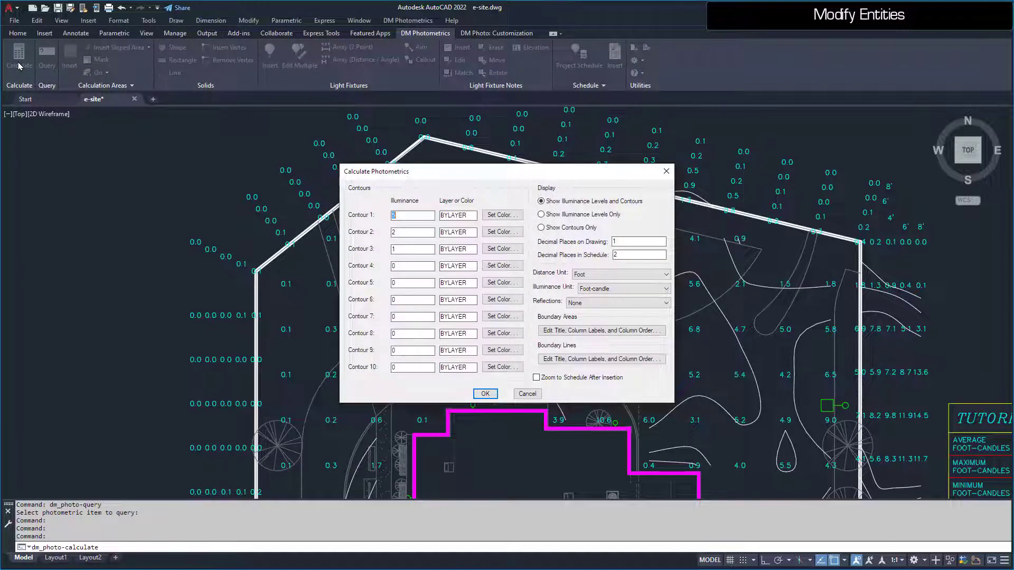
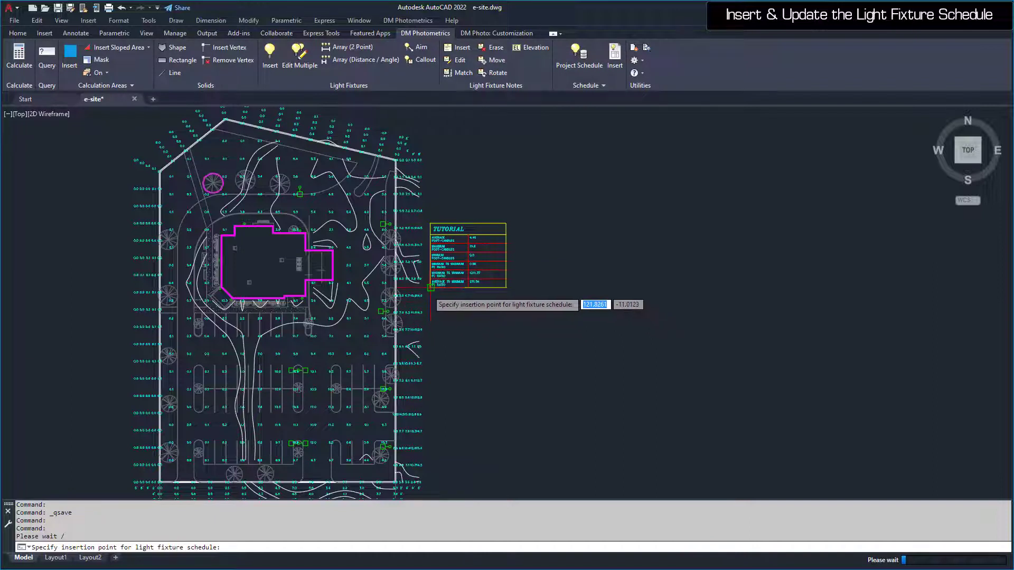
{"action": "left_click", "coordinate": [428, 310]}
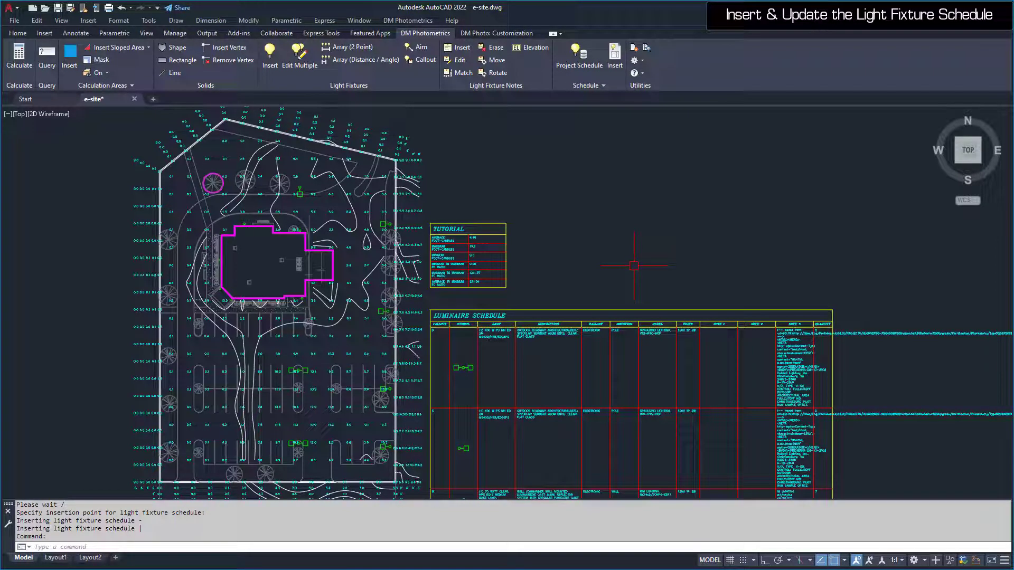
Step: In the light fixture schedule's column settings, hide Note 2 and Note 3 and relabel Note 1 as NOTE
{"action": "left_click", "coordinate": [579, 53]}
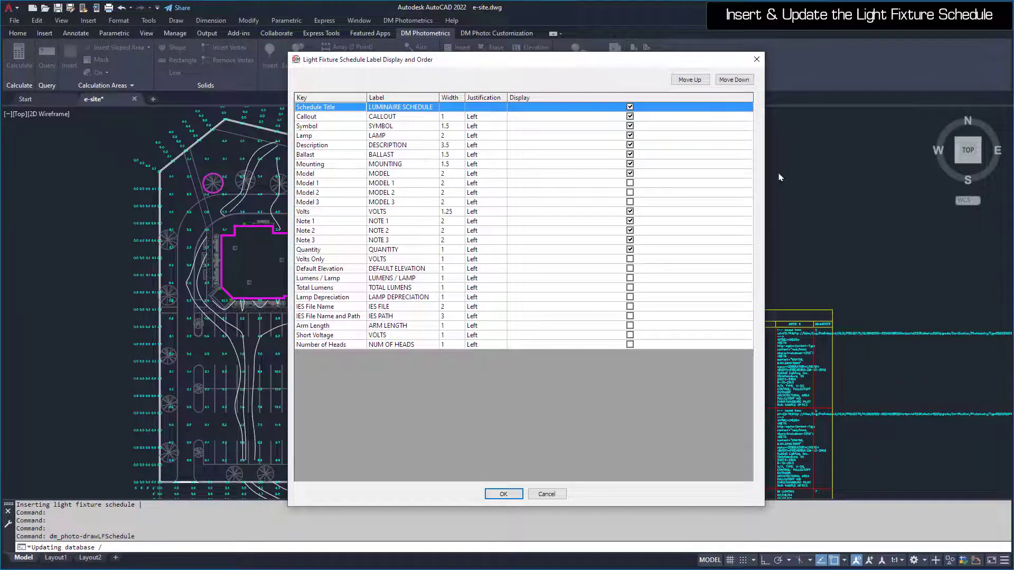
{"action": "left_click", "coordinate": [629, 232]}
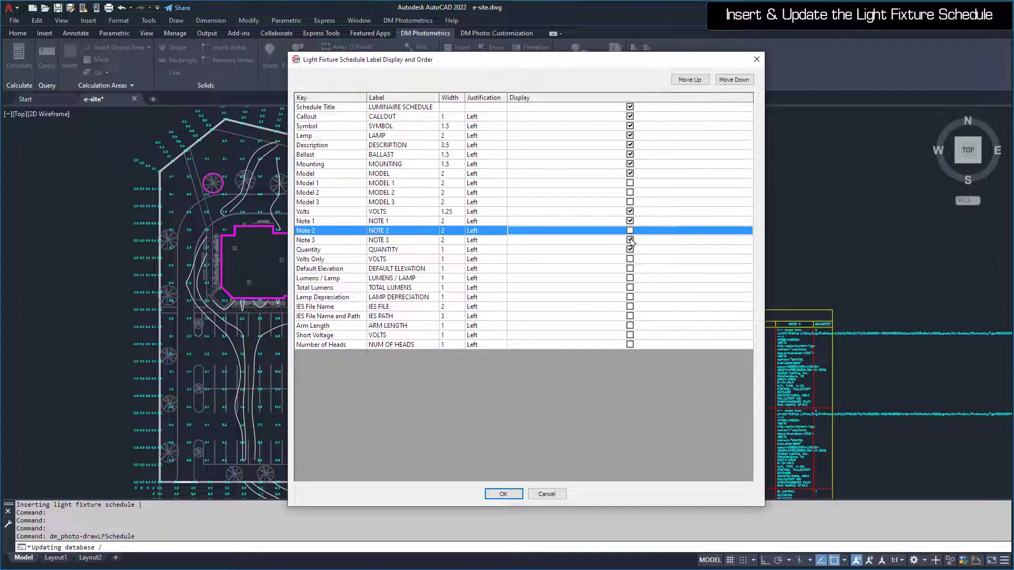
{"action": "left_click", "coordinate": [630, 240]}
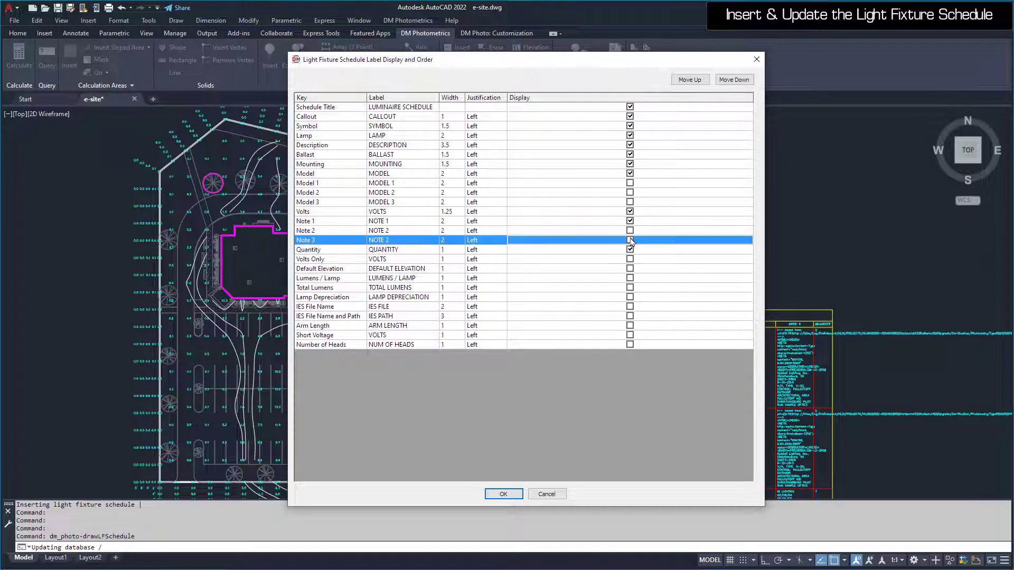
{"action": "left_click", "coordinate": [406, 223]}
{"action": "key", "text": "Return"}
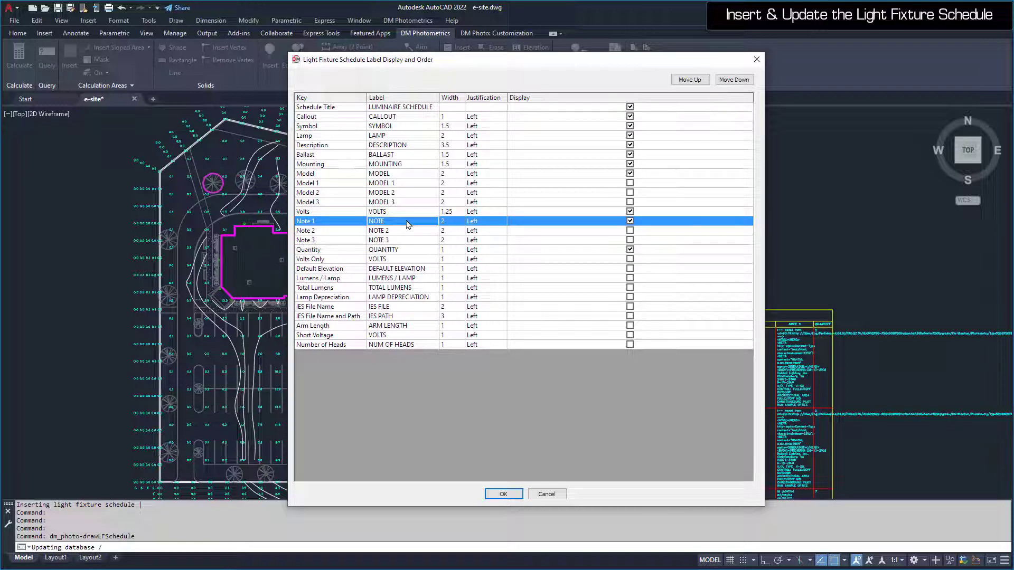
Step: Move the Volts column up to directly after Symbol and update the light fixture schedule in the drawing
{"action": "left_click", "coordinate": [413, 211]}
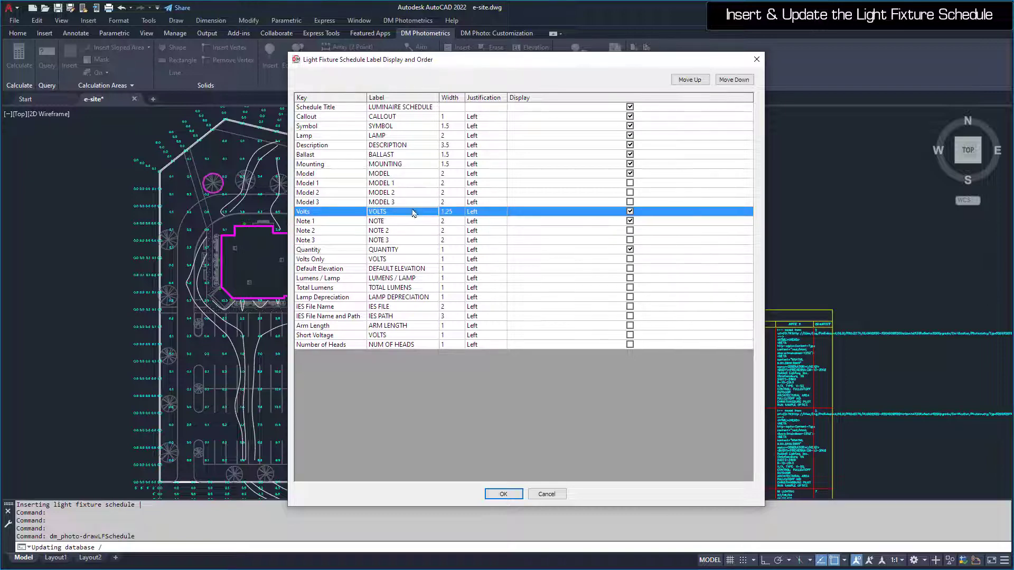
{"action": "left_click", "coordinate": [682, 80]}
{"action": "left_click", "coordinate": [683, 81]}
{"action": "left_click", "coordinate": [682, 80]}
{"action": "left_click", "coordinate": [683, 80]}
{"action": "left_click", "coordinate": [682, 81]}
{"action": "left_click", "coordinate": [683, 80]}
{"action": "left_click", "coordinate": [683, 80]}
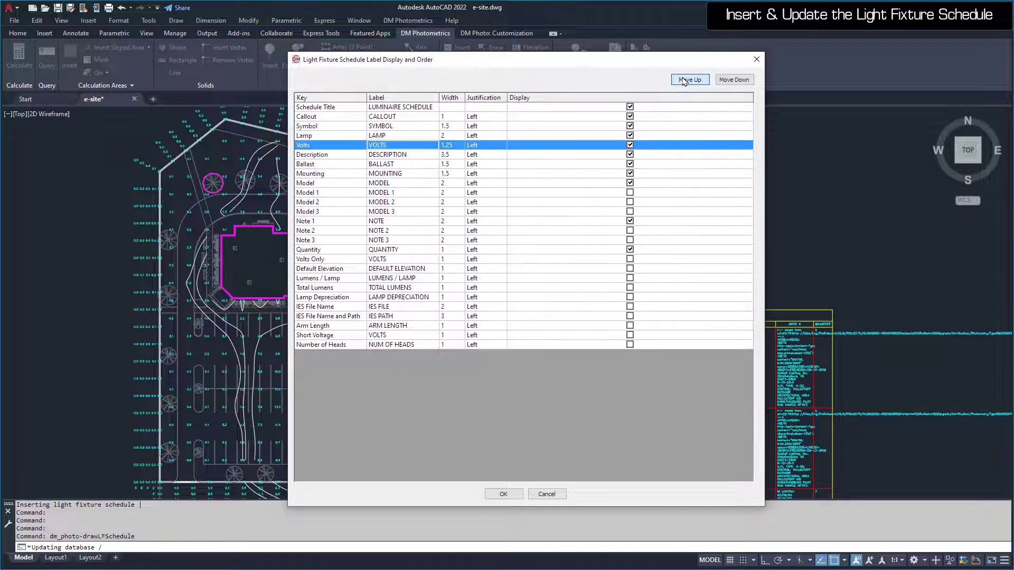
{"action": "left_click", "coordinate": [682, 80]}
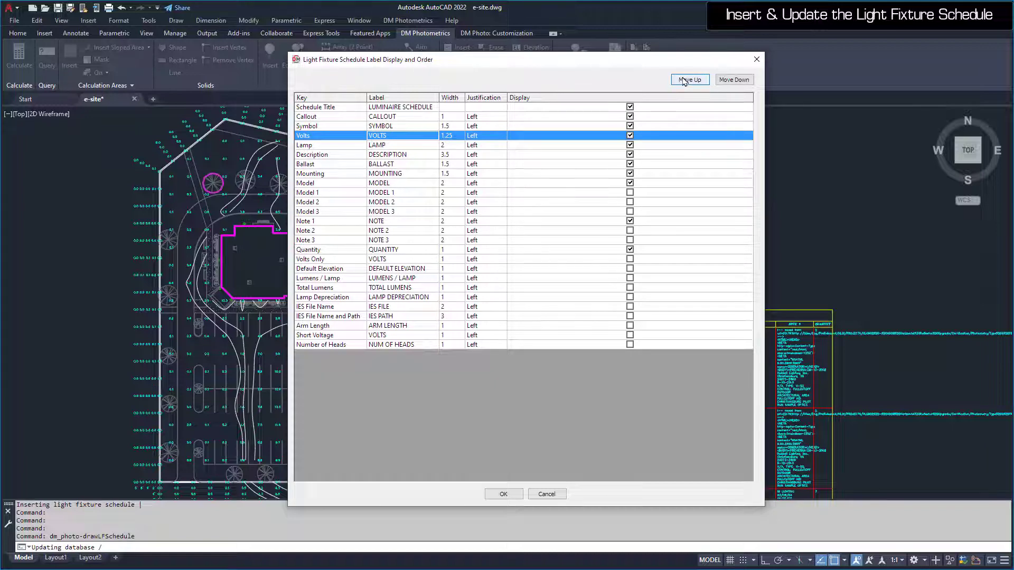
{"action": "left_click", "coordinate": [503, 494]}
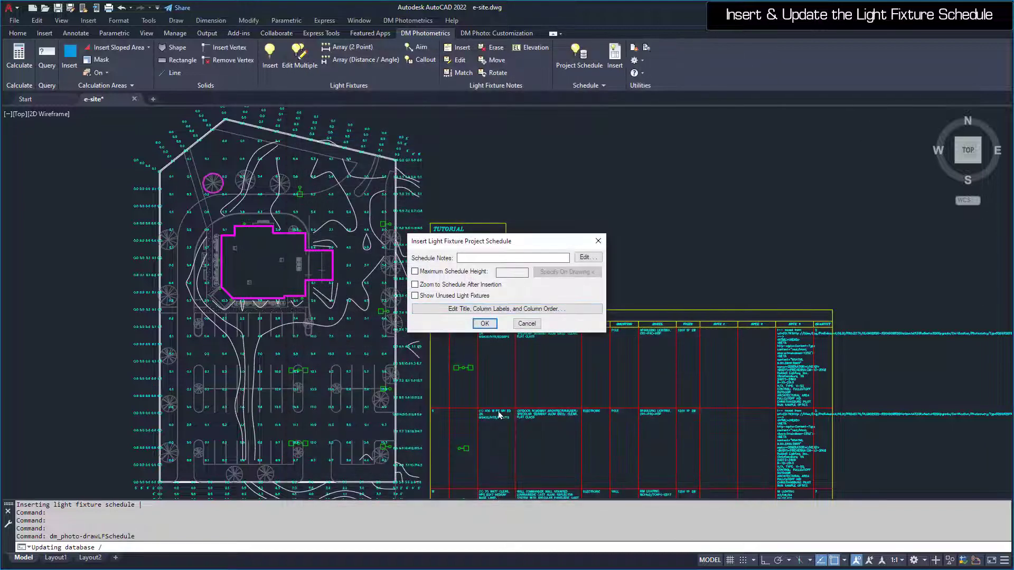
{"action": "left_click", "coordinate": [484, 323]}
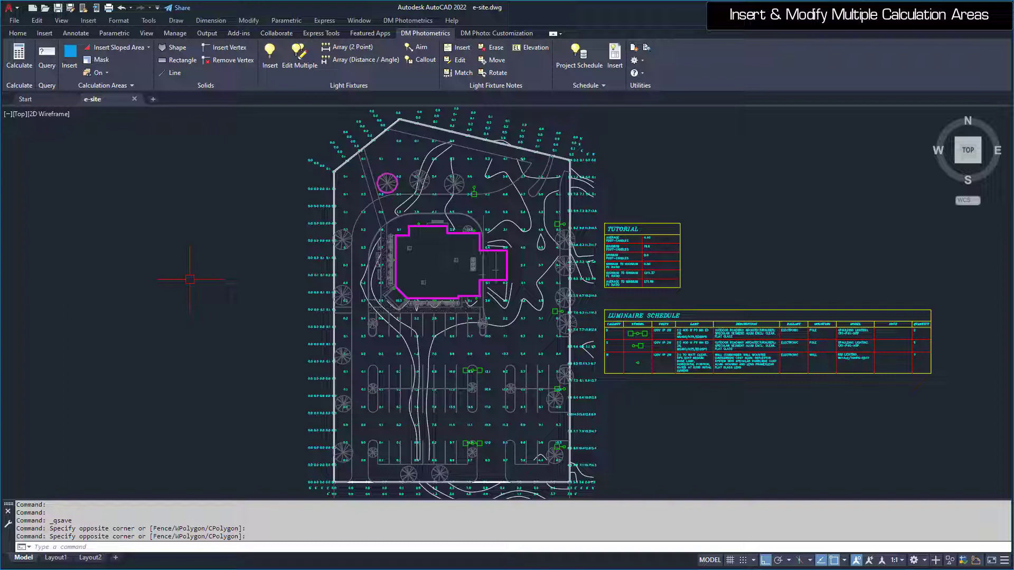
Step: Erase the existing calculation area boundary around the whole site
{"action": "left_click", "coordinate": [364, 180]}
{"action": "left_click", "coordinate": [304, 182]}
{"action": "type", "text": "e"}
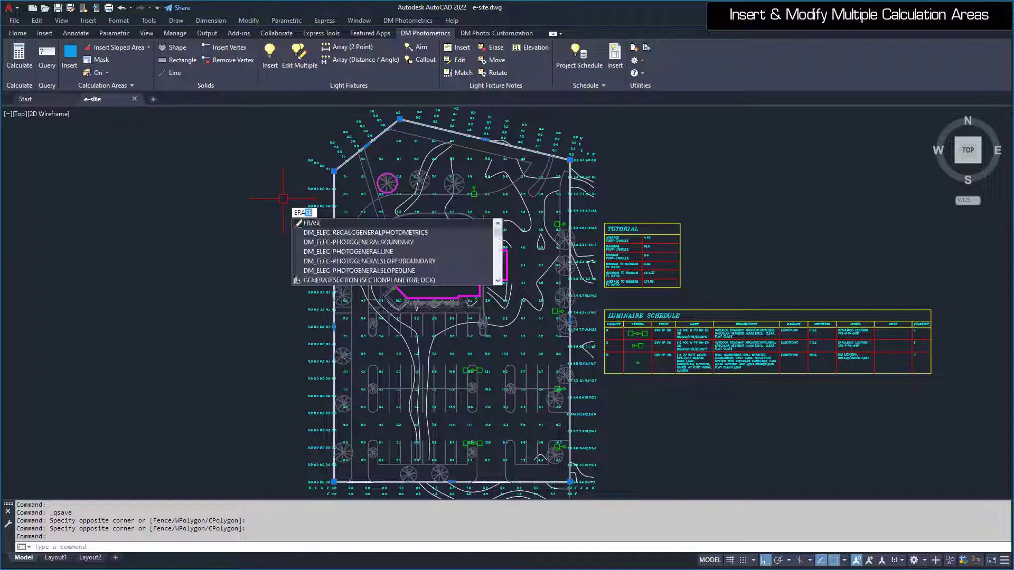
{"action": "key", "text": "Return"}
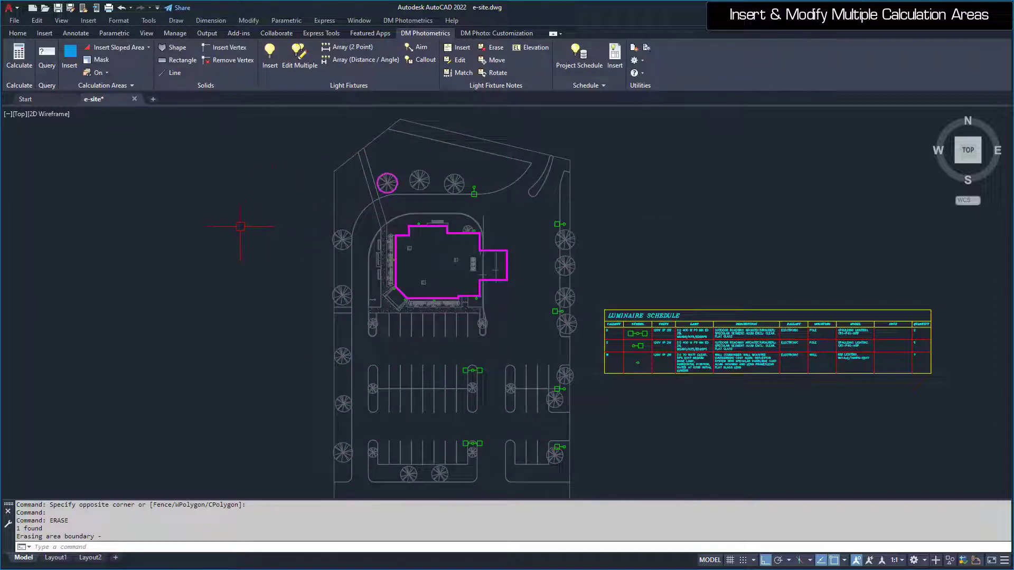
Step: Insert a calculation area over the site's northern part with 10 ft grid spacing and no vertical calculations, placing its schedule east of the site
{"action": "left_click", "coordinate": [69, 57]}
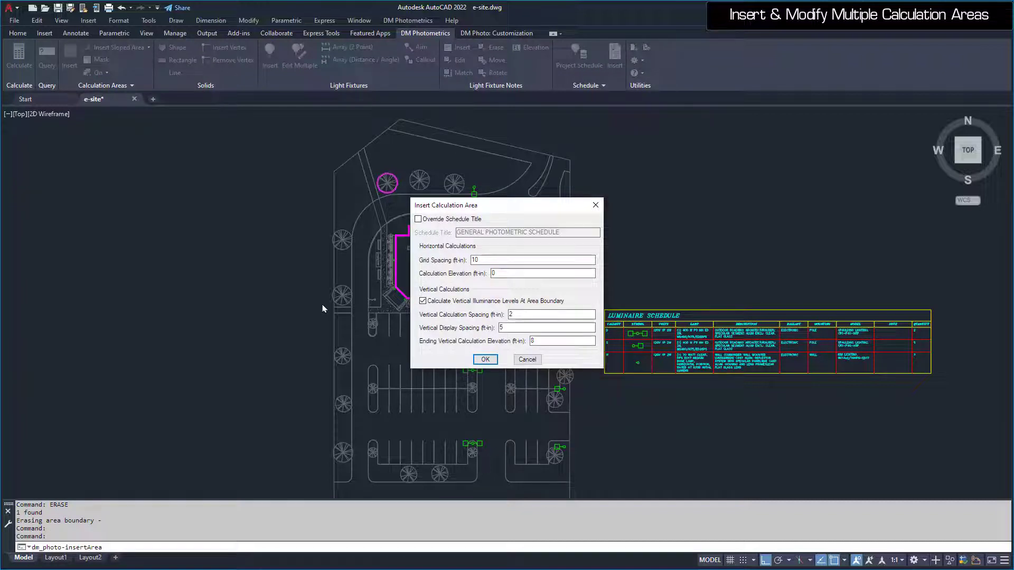
{"action": "left_click", "coordinate": [423, 301]}
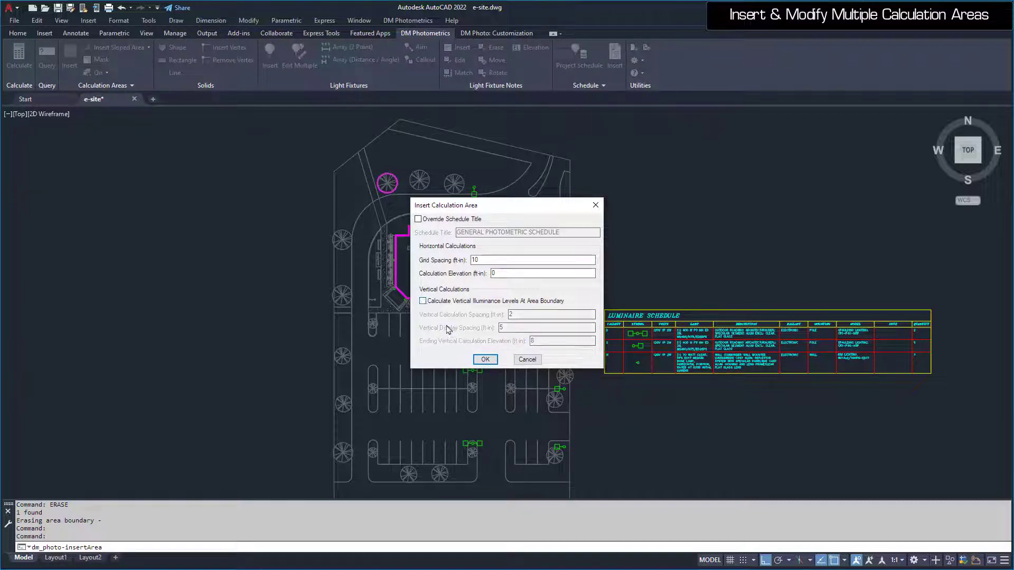
{"action": "left_click", "coordinate": [484, 360]}
{"action": "key", "text": "F3"}
{"action": "left_click", "coordinate": [569, 284]}
{"action": "left_click", "coordinate": [334, 285]}
{"action": "left_click", "coordinate": [334, 171]}
{"action": "left_click", "coordinate": [400, 119]}
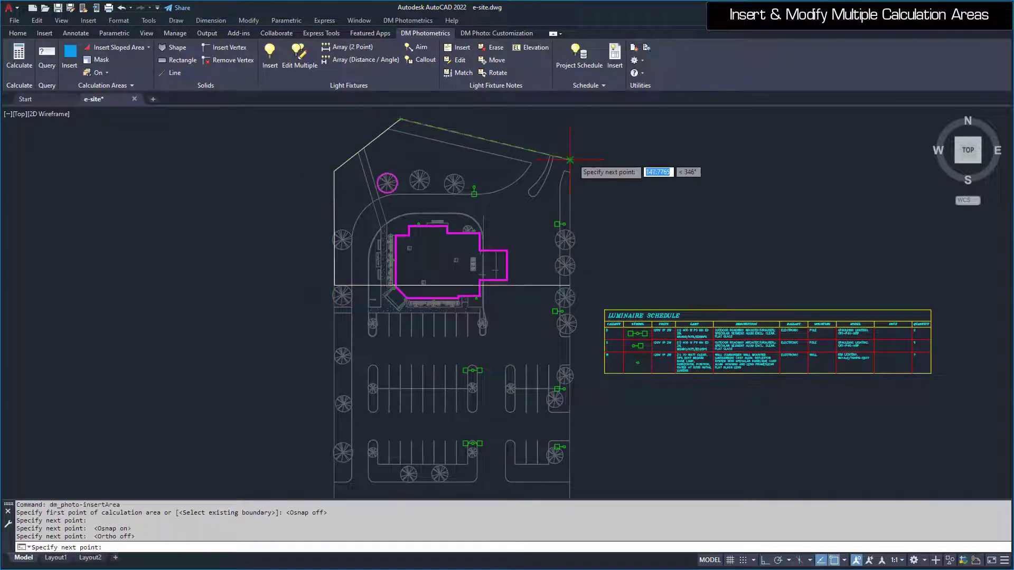
{"action": "left_click", "coordinate": [570, 159]}
{"action": "key", "text": "Return"}
{"action": "left_click", "coordinate": [593, 176]}
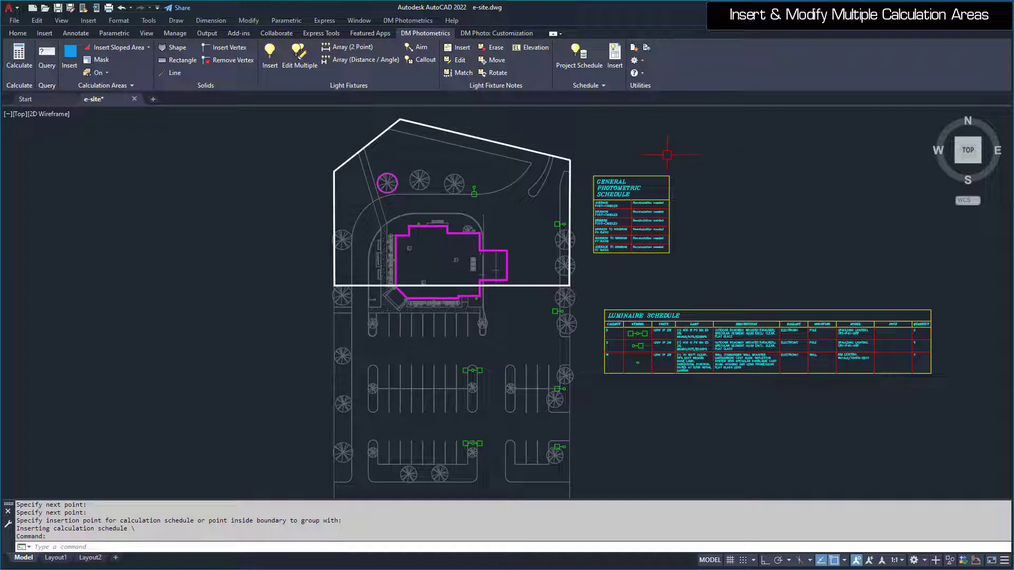
Step: Draw a rectangular calculation area with 5 ft grid spacing across the site, directly south of and adjoining the northern area
{"action": "left_click", "coordinate": [69, 55]}
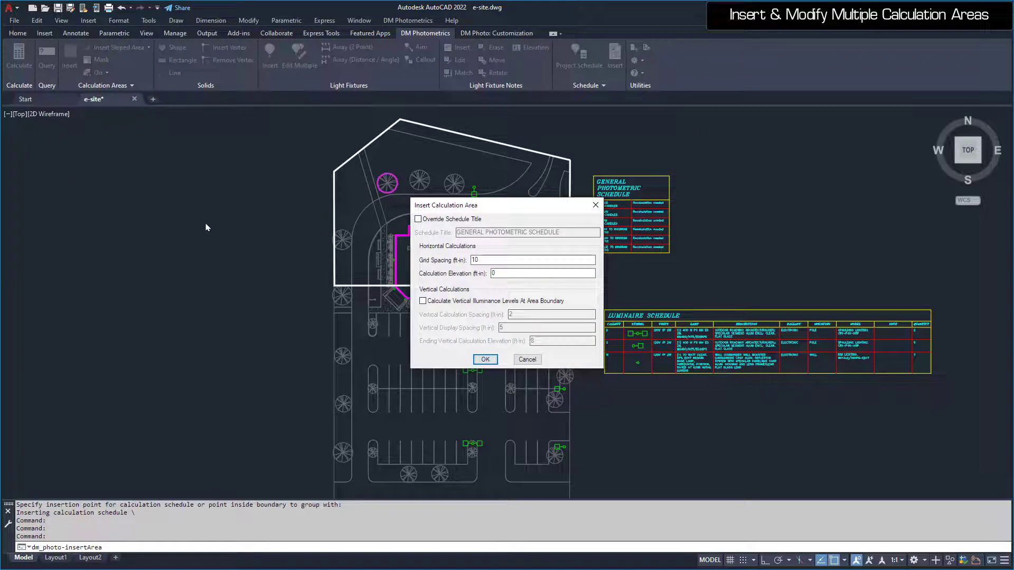
{"action": "double_click", "coordinate": [491, 259]}
{"action": "type", "text": "5"}
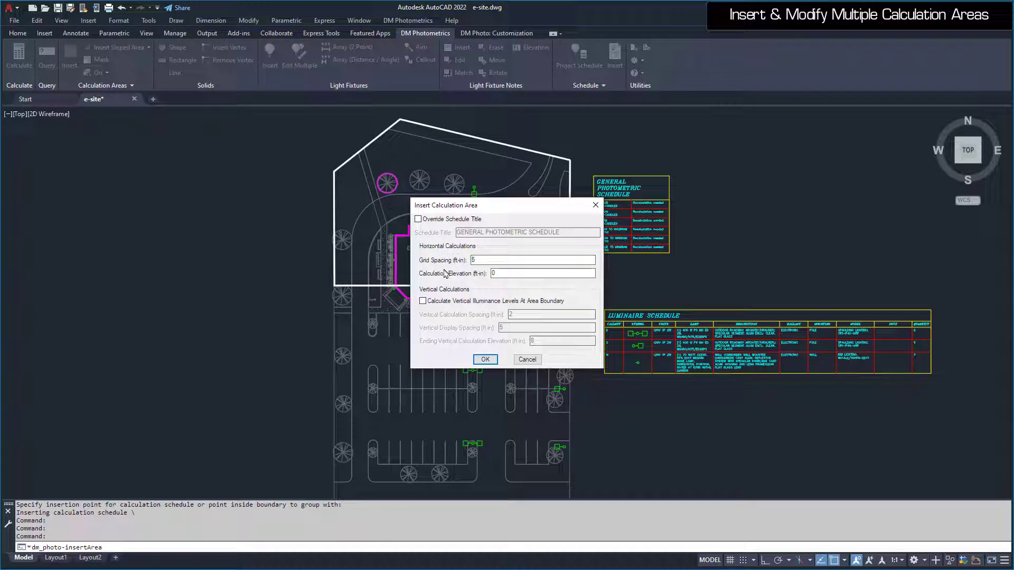
{"action": "left_click", "coordinate": [485, 359]}
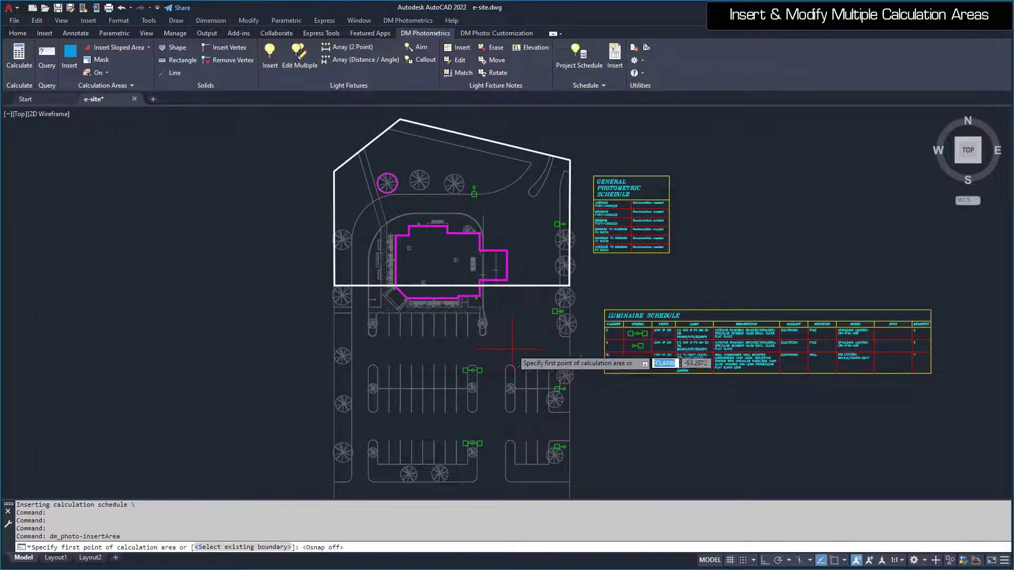
{"action": "left_click", "coordinate": [569, 348]}
{"action": "key", "text": "F8"}
{"action": "left_click", "coordinate": [334, 347]}
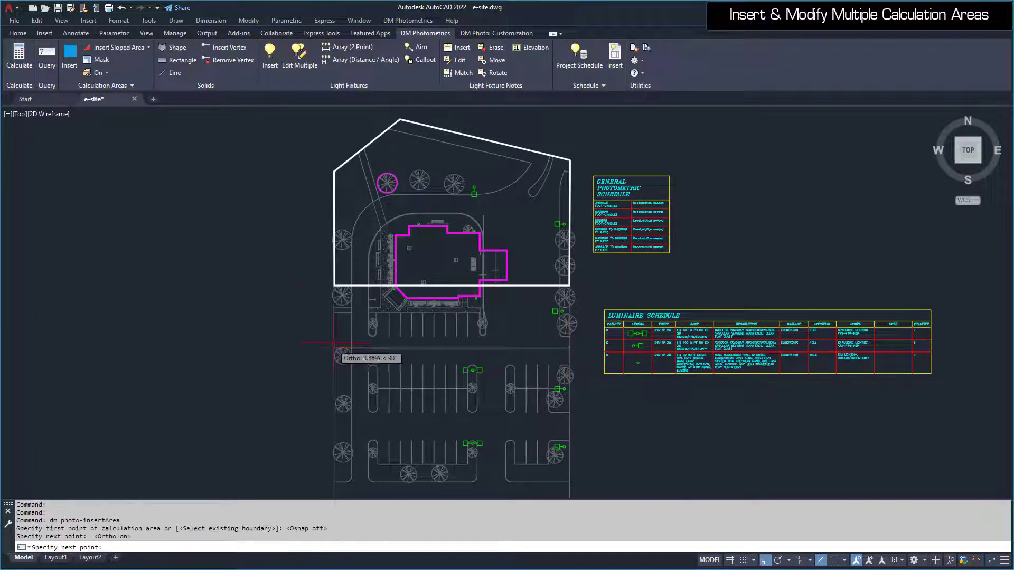
{"action": "left_click", "coordinate": [335, 286]}
{"action": "left_click", "coordinate": [570, 286]}
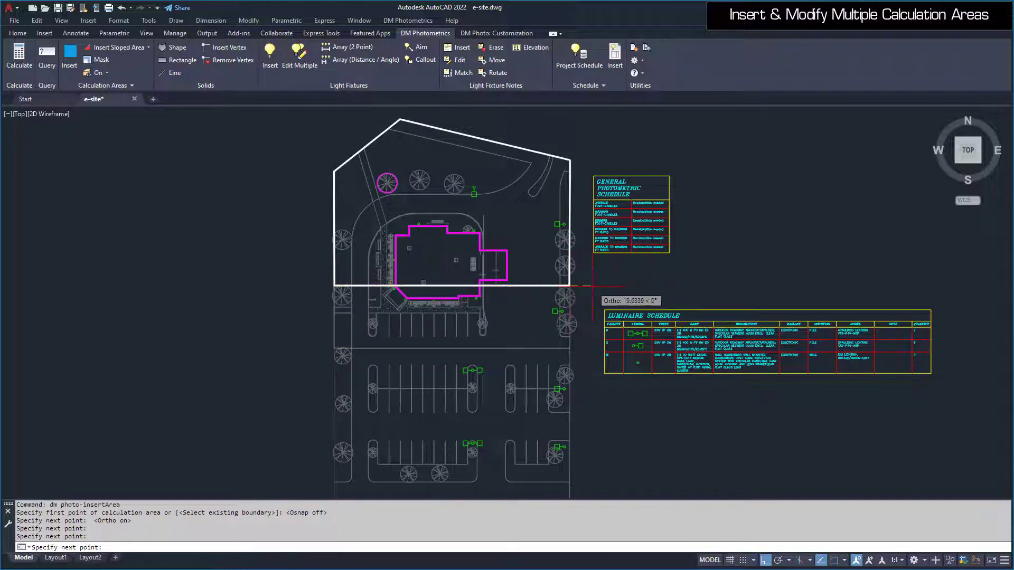
{"action": "key", "text": "Return"}
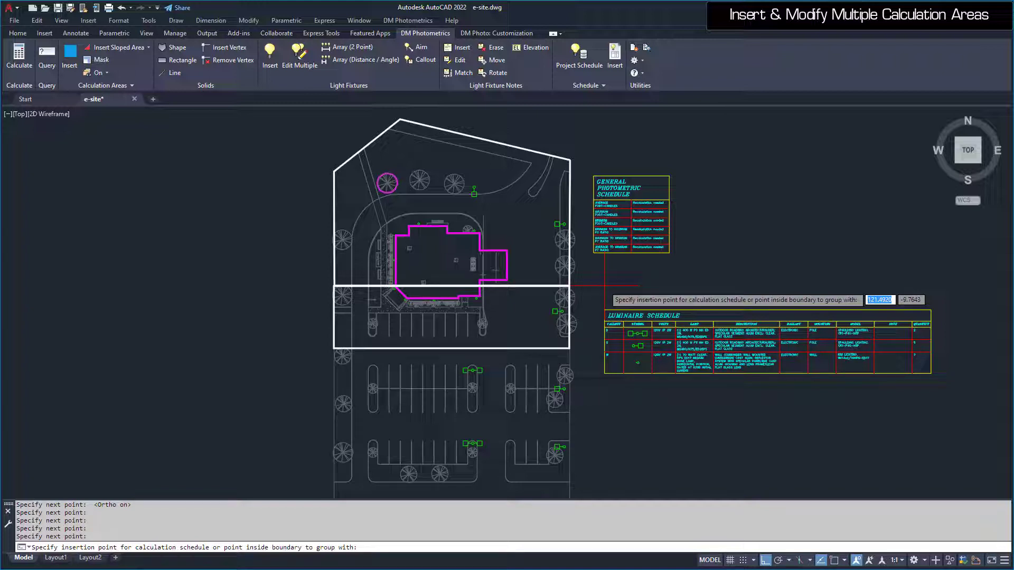
Step: Group the new 5 ft area with the northern area's schedule and calculate the photometrics
{"action": "left_click", "coordinate": [511, 222]}
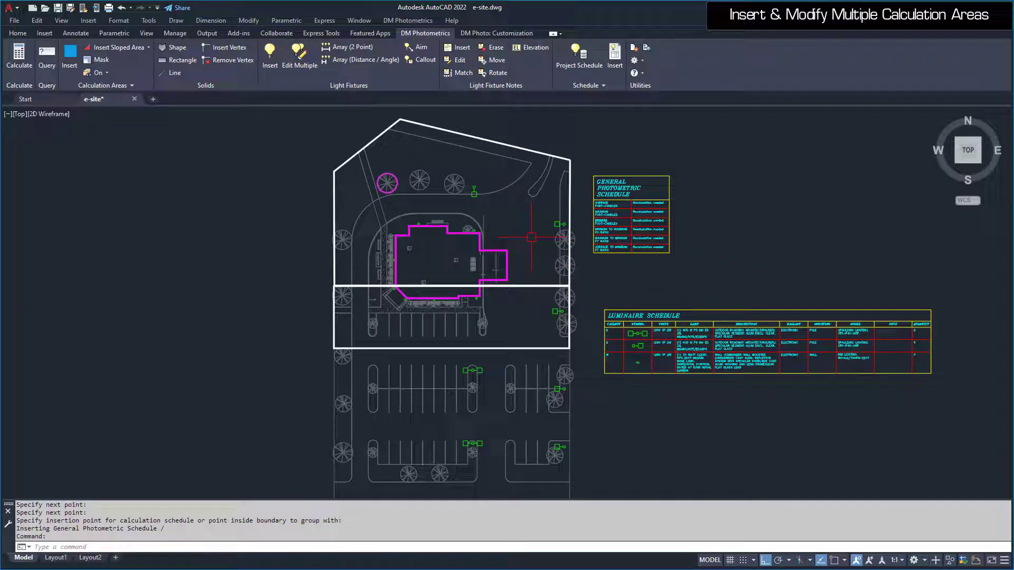
{"action": "left_click", "coordinate": [19, 55]}
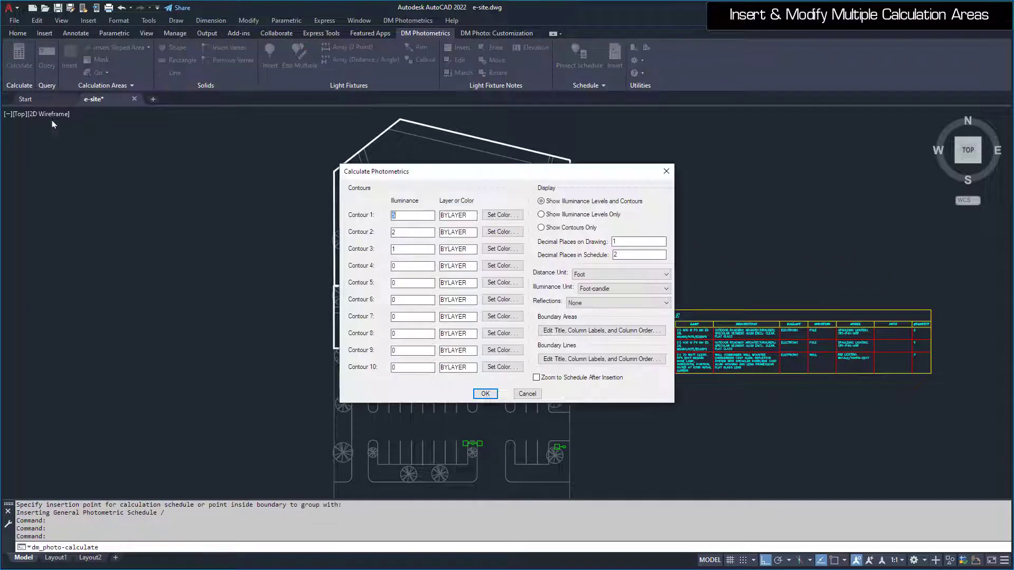
{"action": "key", "text": "Return"}
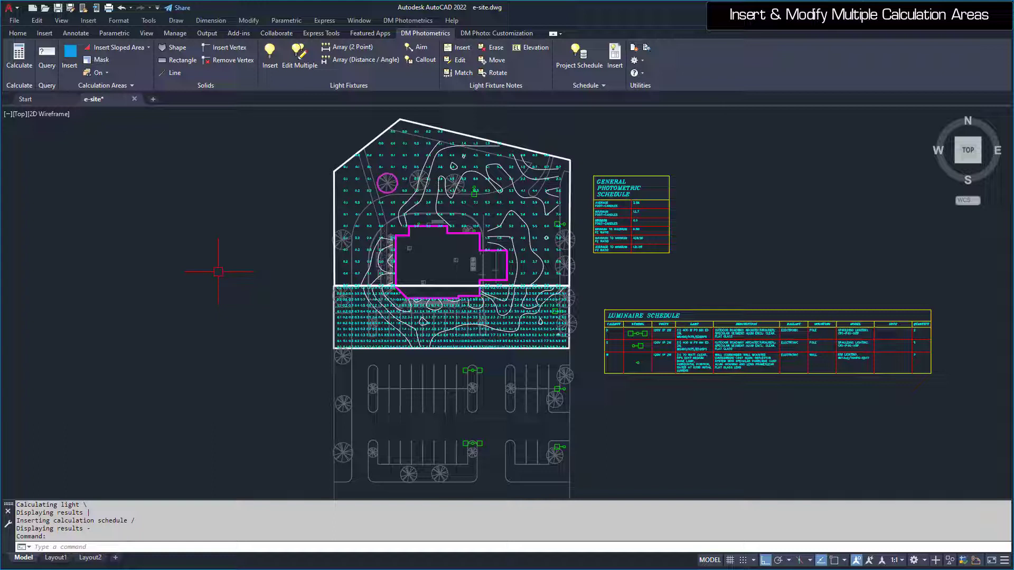
Step: Insert a third calculation area over the southern parking lot, adjoining the middle area, and place its own schedule below the luminaire schedule
{"action": "left_click", "coordinate": [69, 56]}
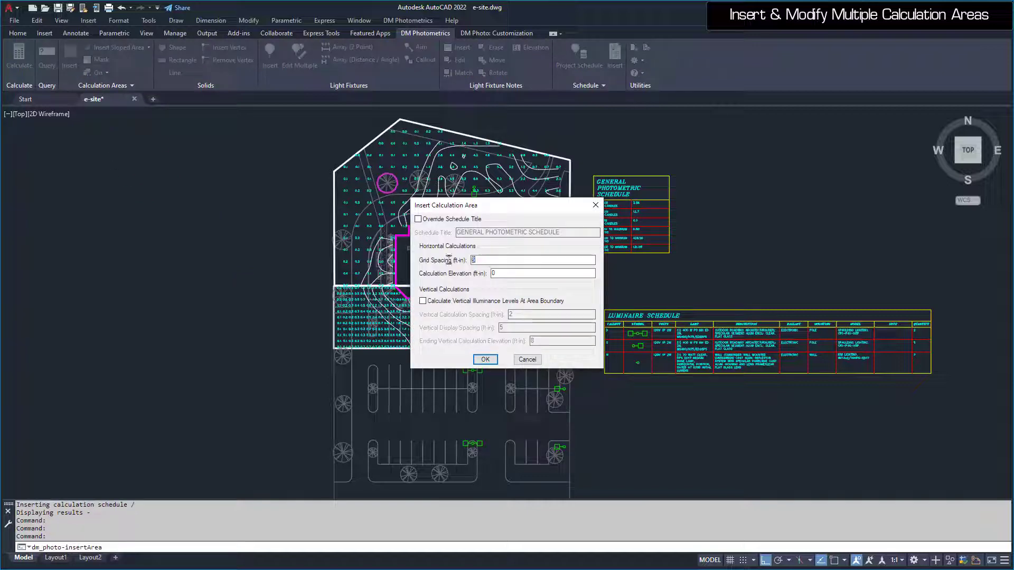
{"action": "left_click", "coordinate": [485, 359]}
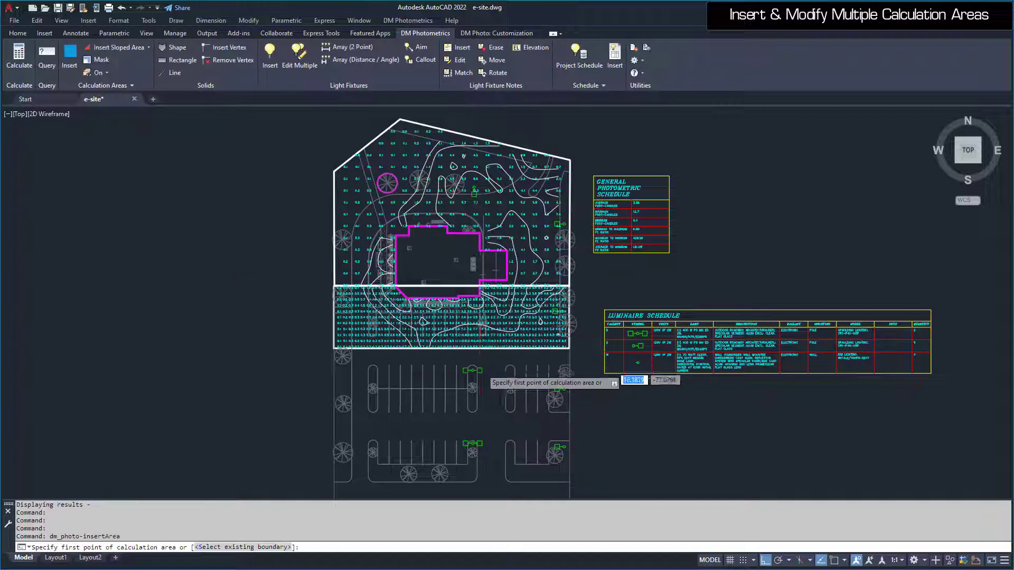
{"action": "left_click", "coordinate": [569, 482]}
{"action": "left_click", "coordinate": [334, 481]}
{"action": "key", "text": "F3"}
{"action": "left_click", "coordinate": [335, 349]}
{"action": "key", "text": "F3"}
{"action": "left_click", "coordinate": [569, 349]}
{"action": "key", "text": "F3"}
{"action": "key", "text": "Return"}
{"action": "left_click", "coordinate": [589, 388]}
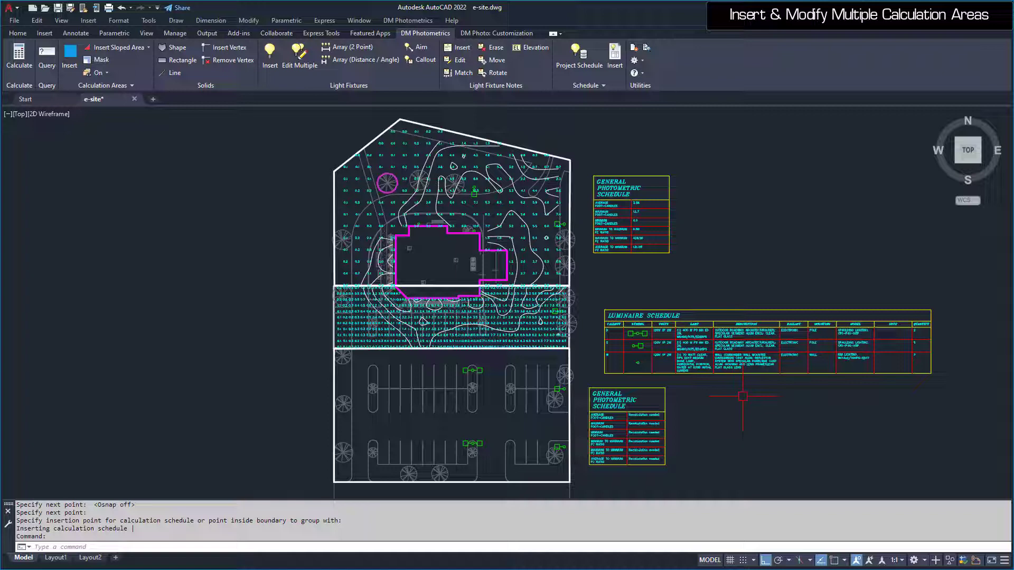
Step: Calculate the photometrics for all calculation area boundaries with the current contour and display settings
{"action": "left_click", "coordinate": [20, 55]}
{"action": "key", "text": "Return"}
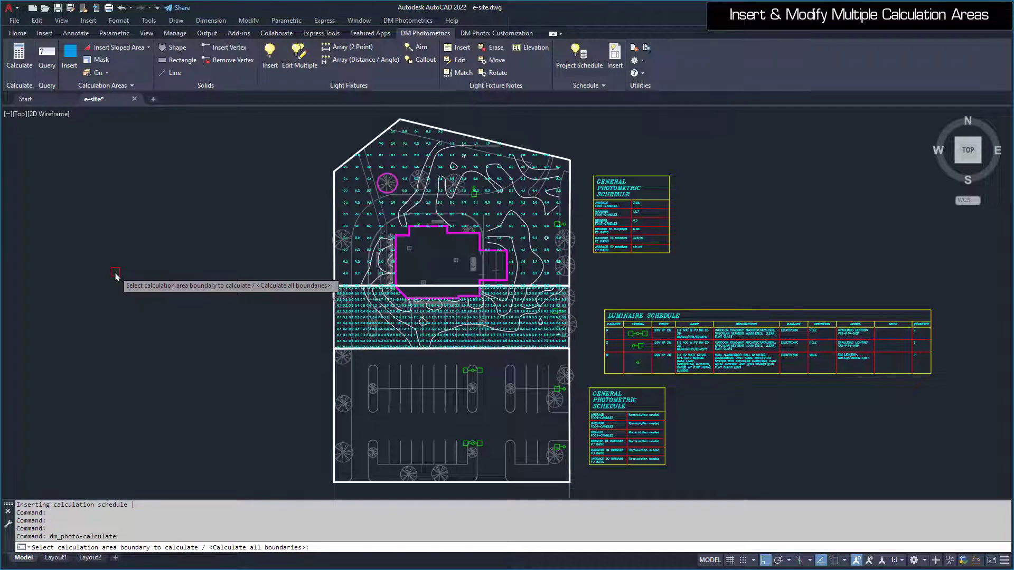
{"action": "key", "text": "Return"}
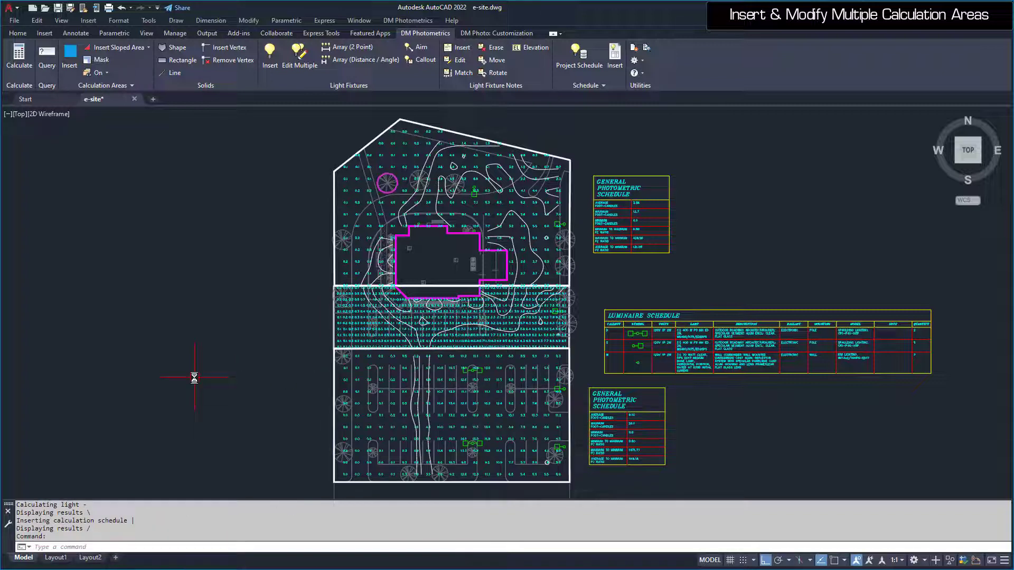
Step: Add the southern parking lot's calculation area to the northern area's group and recalculate the photometrics
{"action": "left_click", "coordinate": [112, 86]}
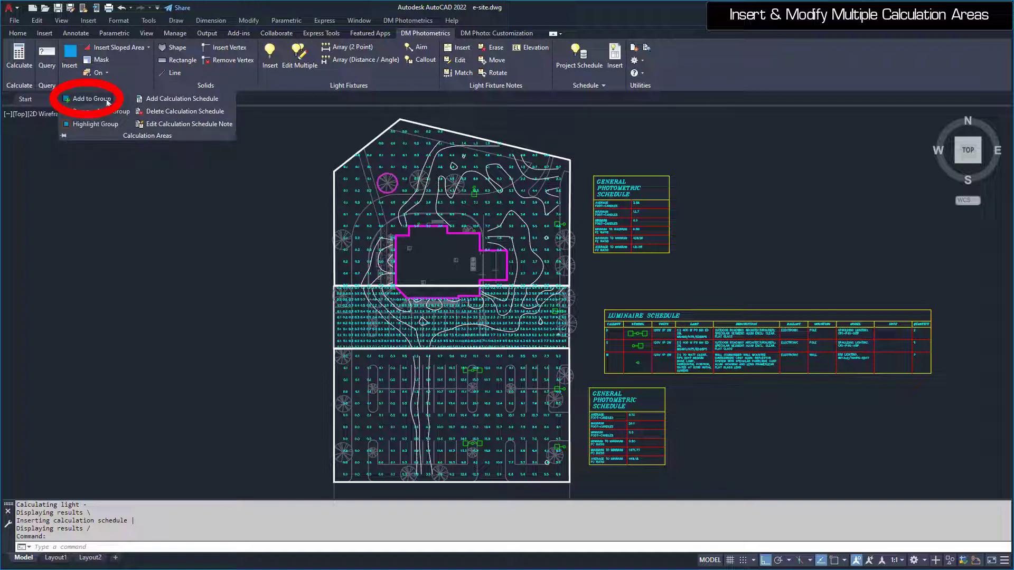
{"action": "left_click", "coordinate": [87, 99]}
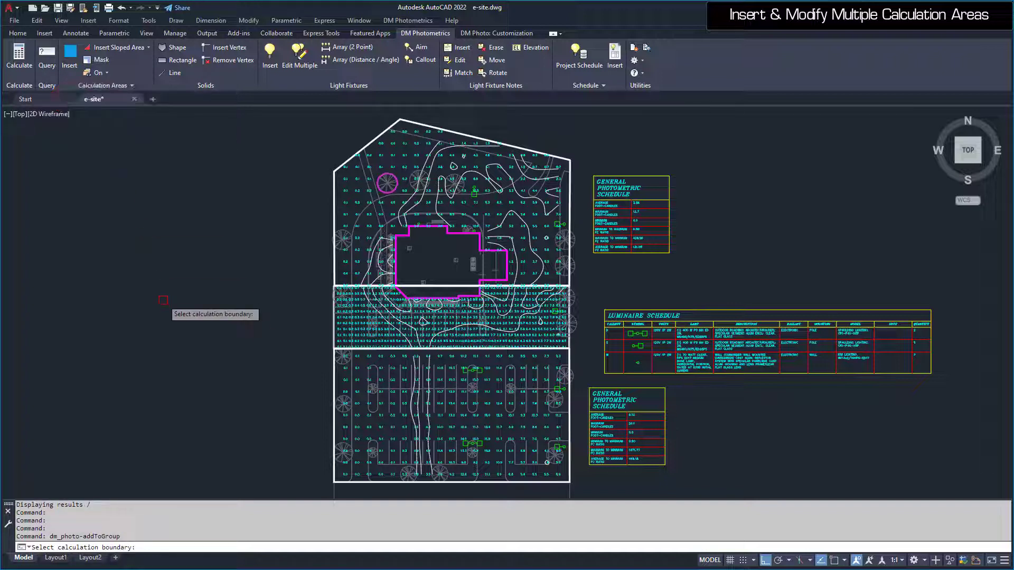
{"action": "left_click", "coordinate": [334, 214]}
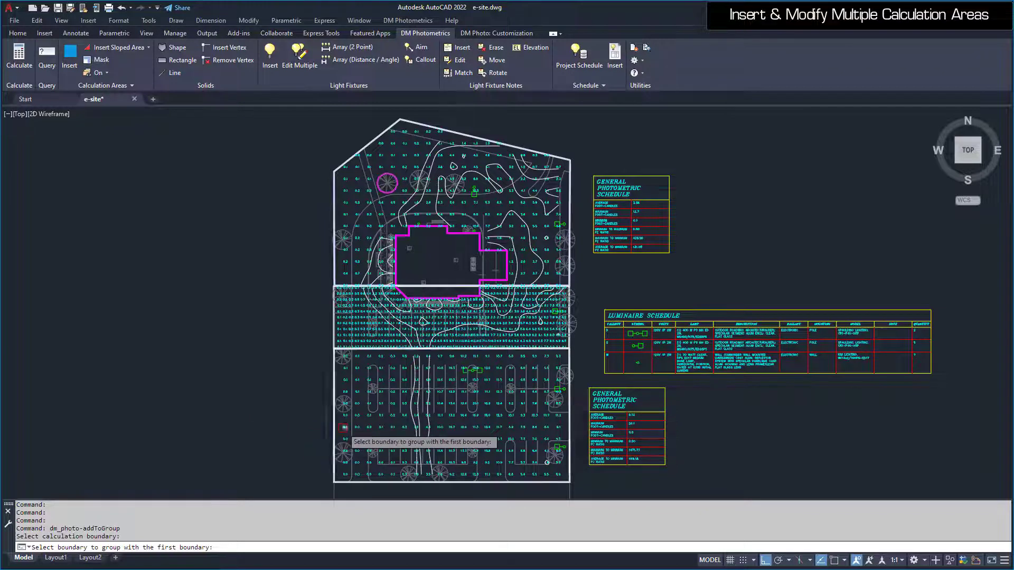
{"action": "left_click", "coordinate": [335, 429]}
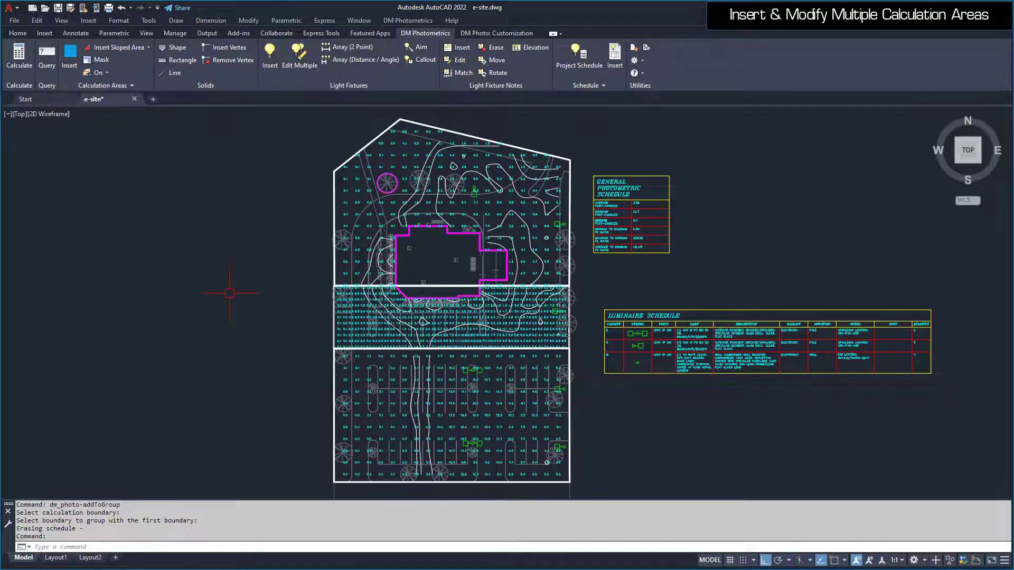
{"action": "left_click", "coordinate": [19, 53]}
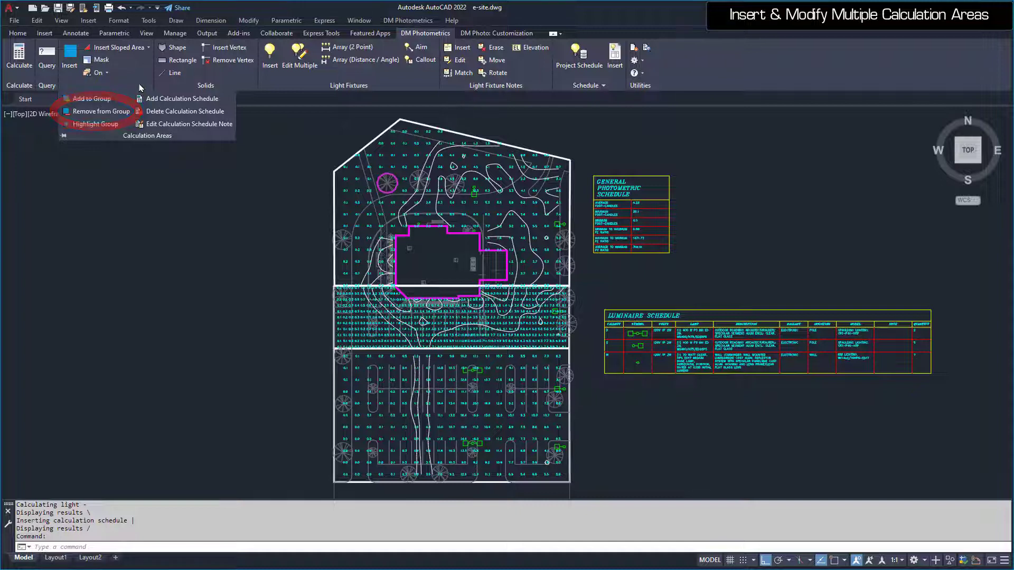
Step: Remove the middle calculation area from the group and place its own schedule below the luminaire schedule
{"action": "left_click", "coordinate": [108, 111]}
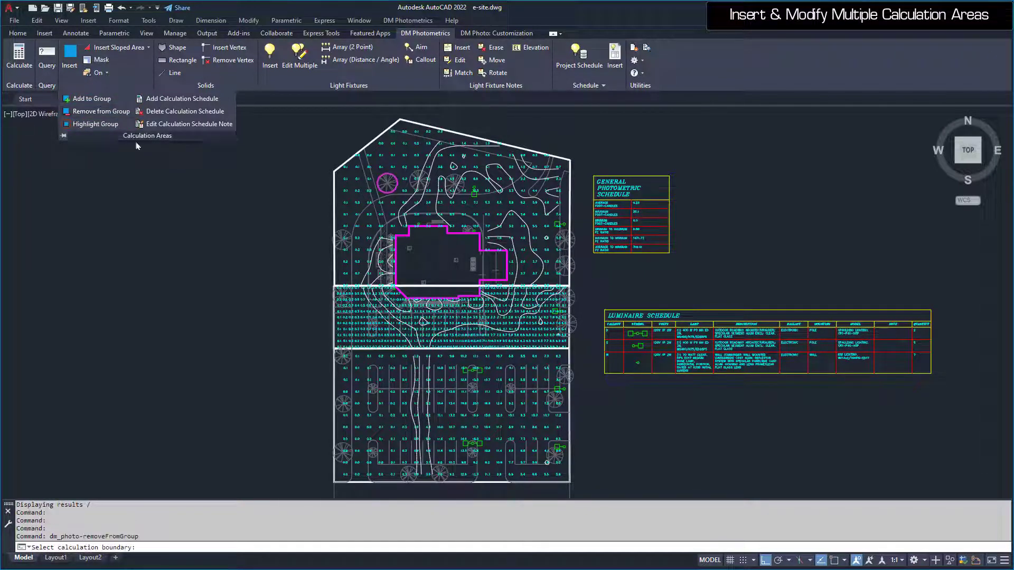
{"action": "left_click", "coordinate": [330, 318]}
{"action": "left_click", "coordinate": [591, 381]}
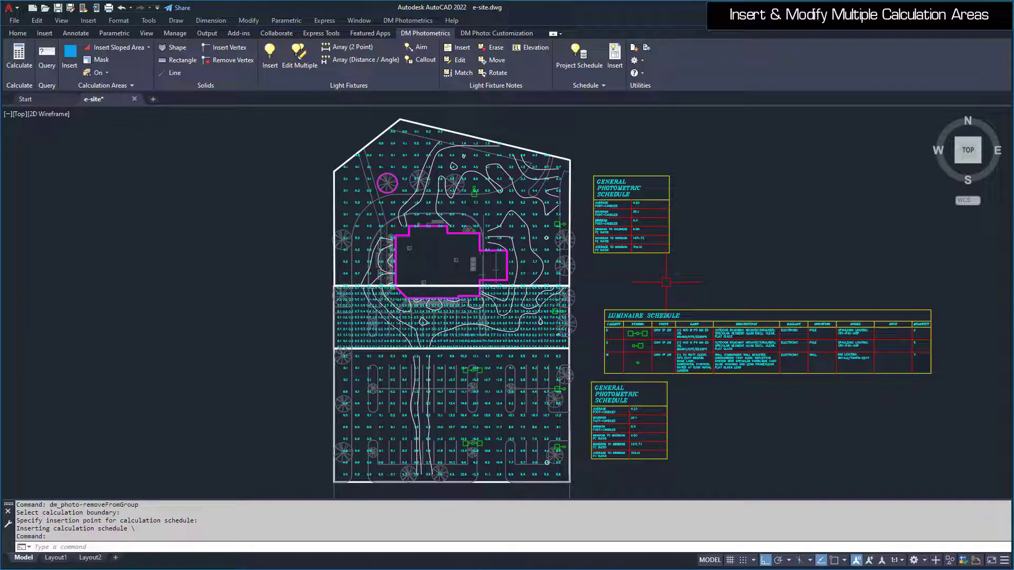
Step: Recalculate the photometrics for all boundaries after the middle area's removal from the group, keeping the current settings
{"action": "left_click", "coordinate": [19, 58]}
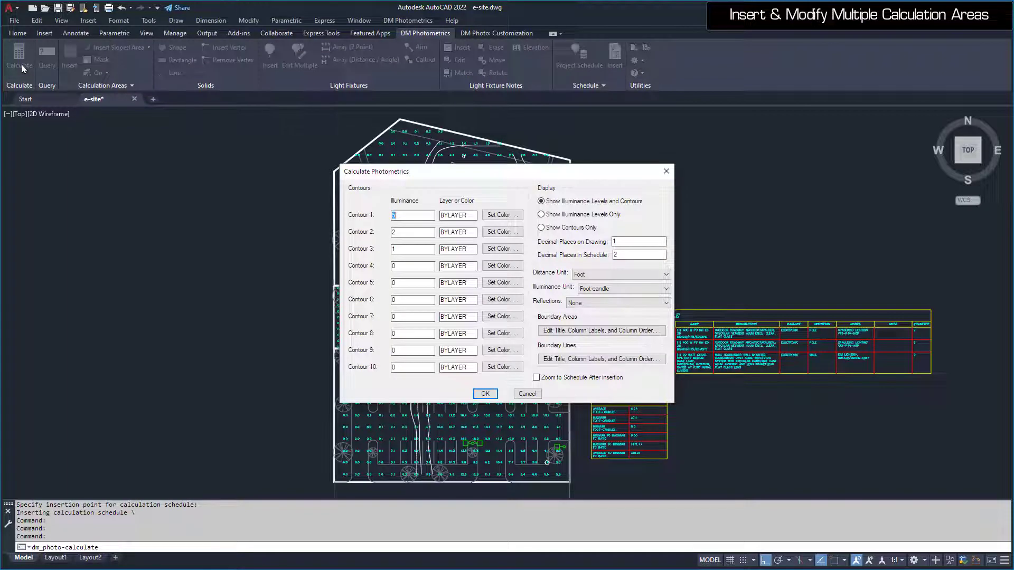
{"action": "key", "text": "Return"}
{"action": "key", "text": "Return"}
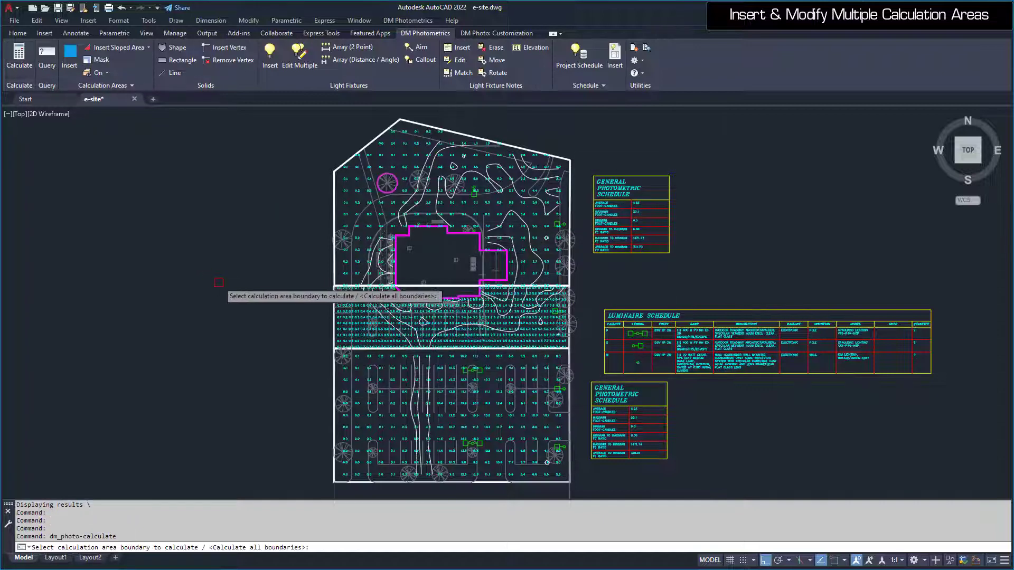
{"action": "key", "text": "Return"}
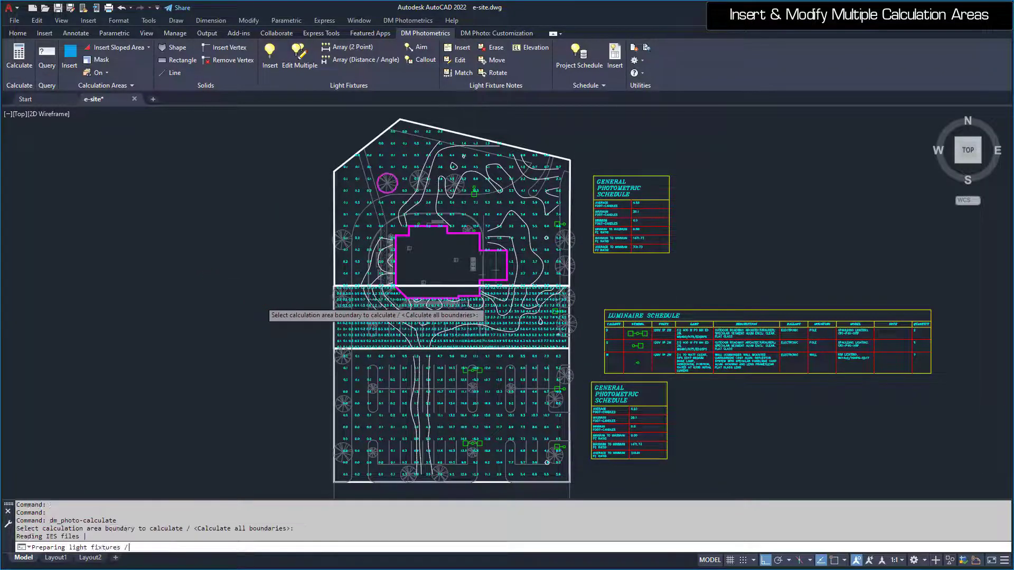